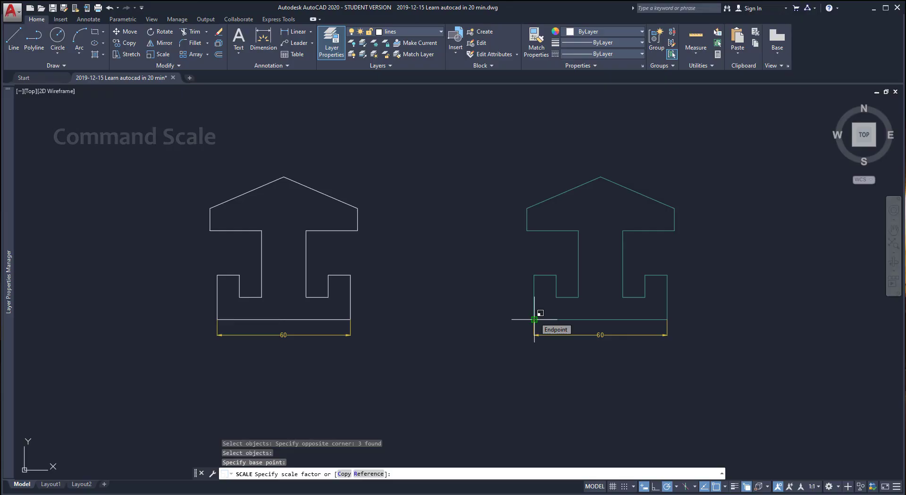
Step: Set the proposed site plan's layout viewport scale to 1:200 from the status bar list
click(534, 319)
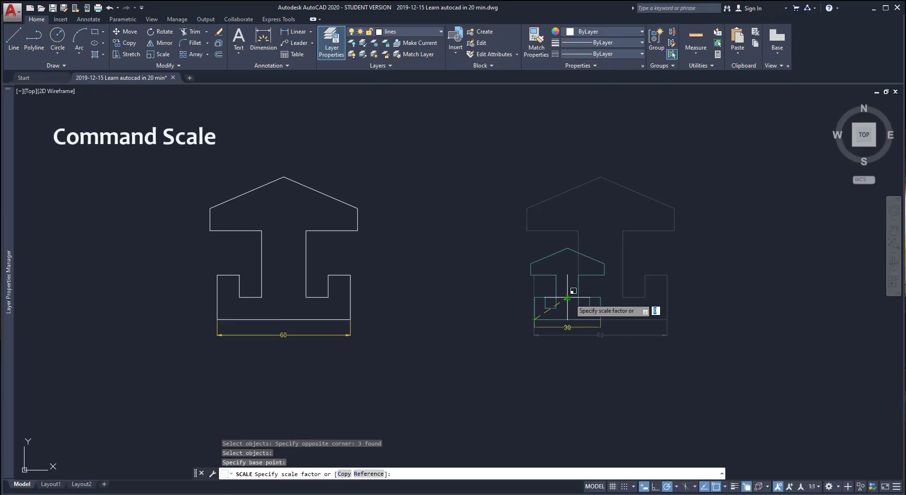
scroll(567, 305, up, 5)
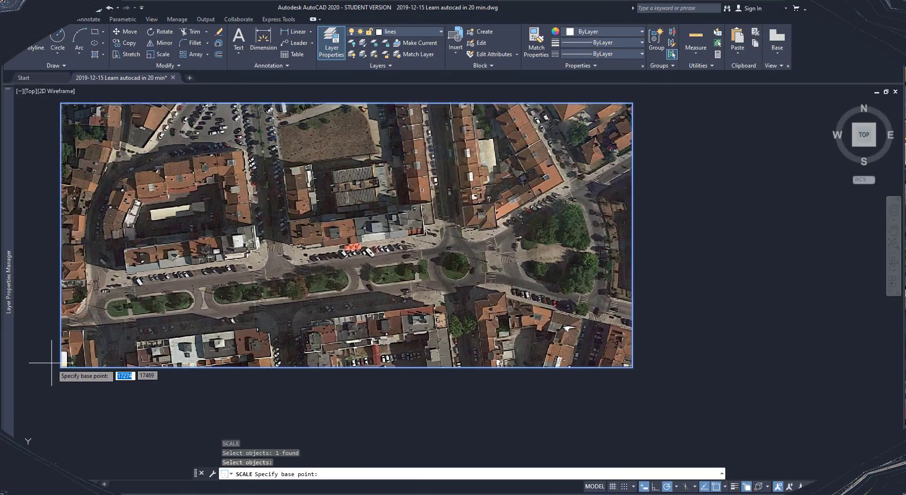
click(61, 367)
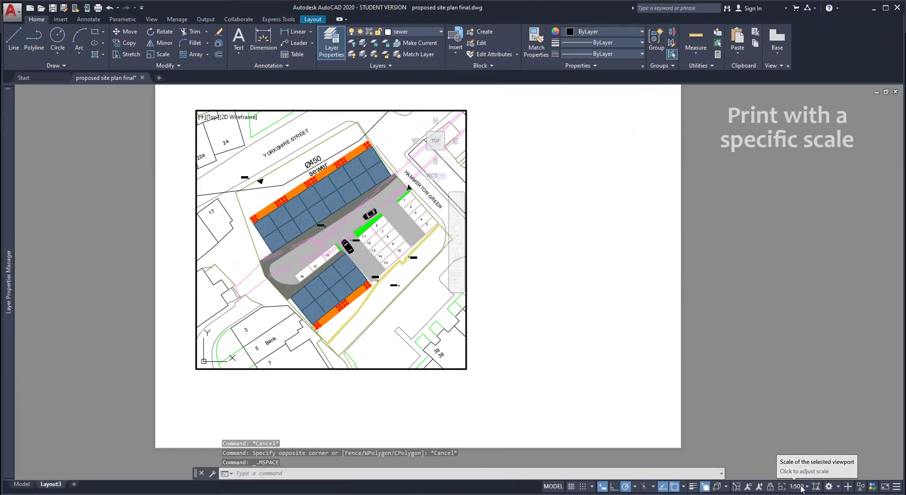
click(801, 487)
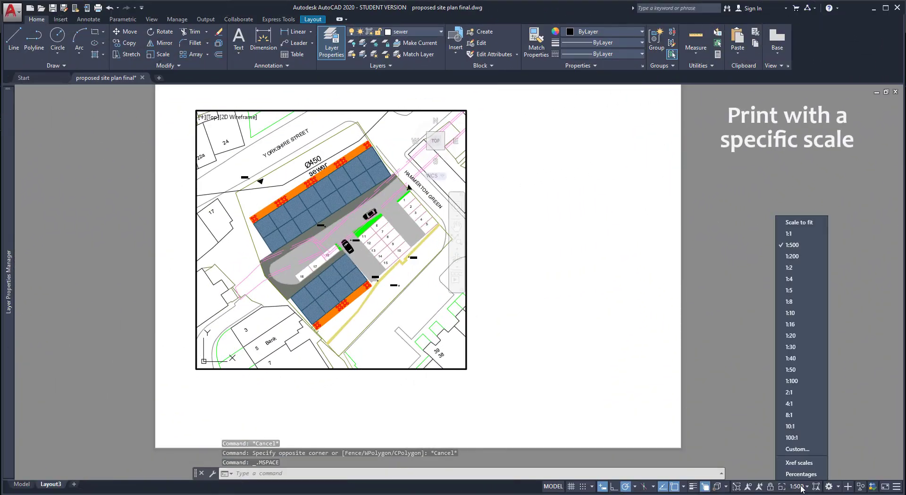
click(798, 256)
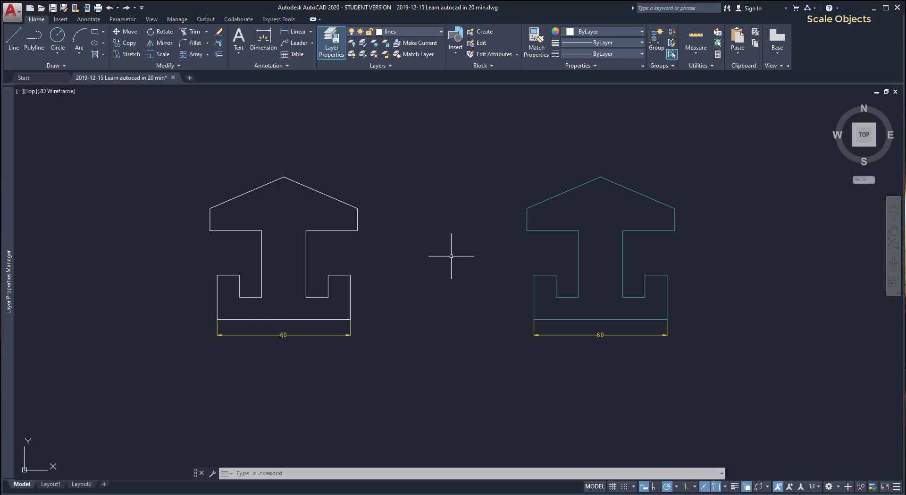
Step: Scale the right T-shape by factor 2 from its lower-left corner so it reads 120
click(161, 56)
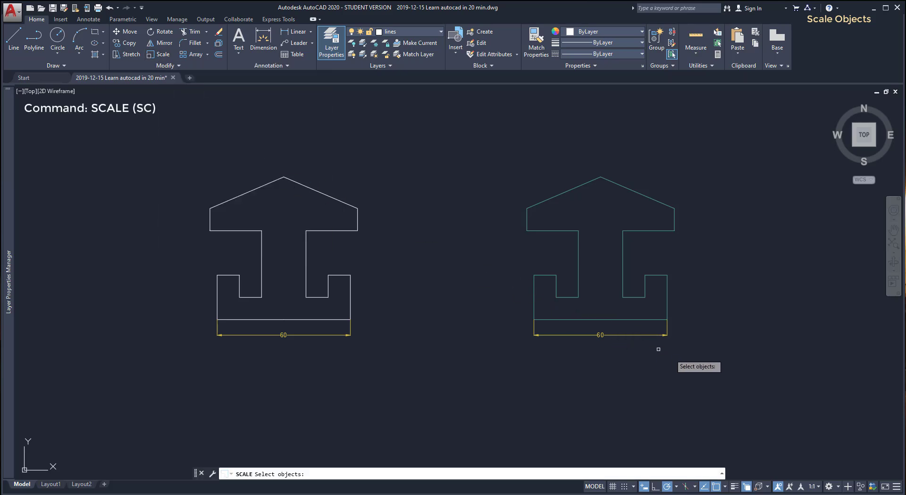
click(708, 366)
click(470, 153)
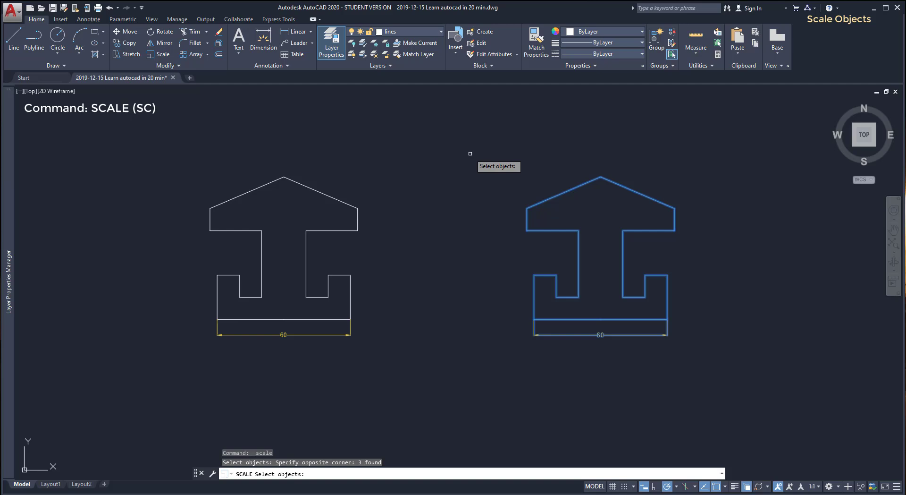
key(Return)
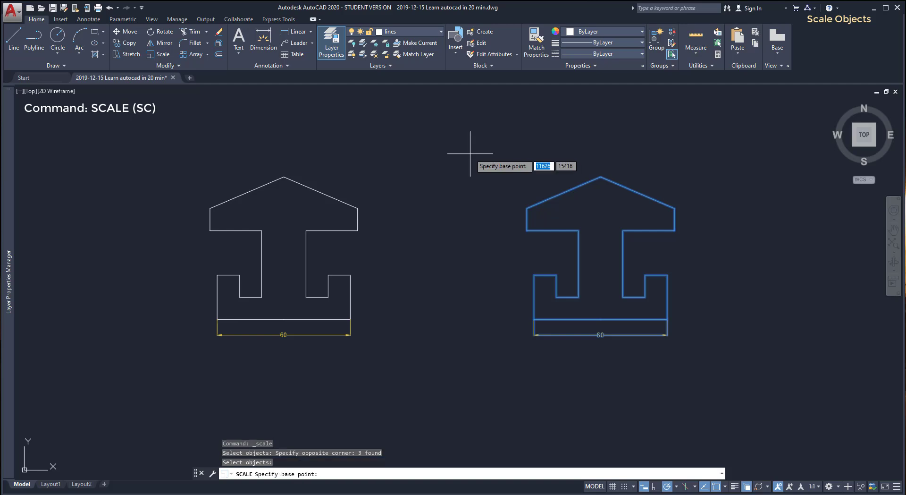
click(534, 319)
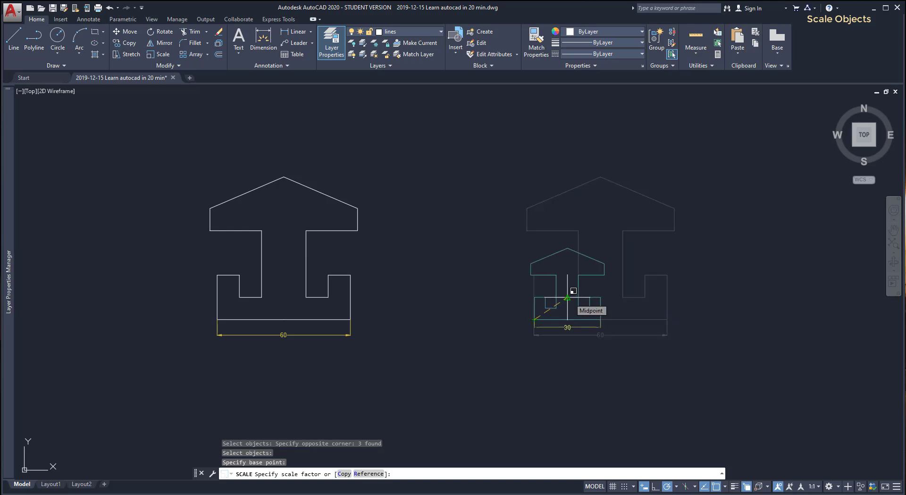
scroll(572, 312, up, 6)
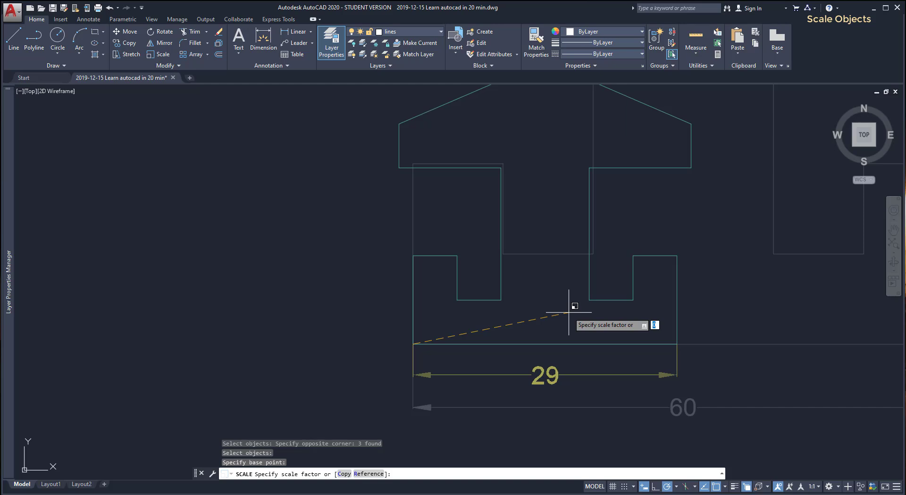
text(2)
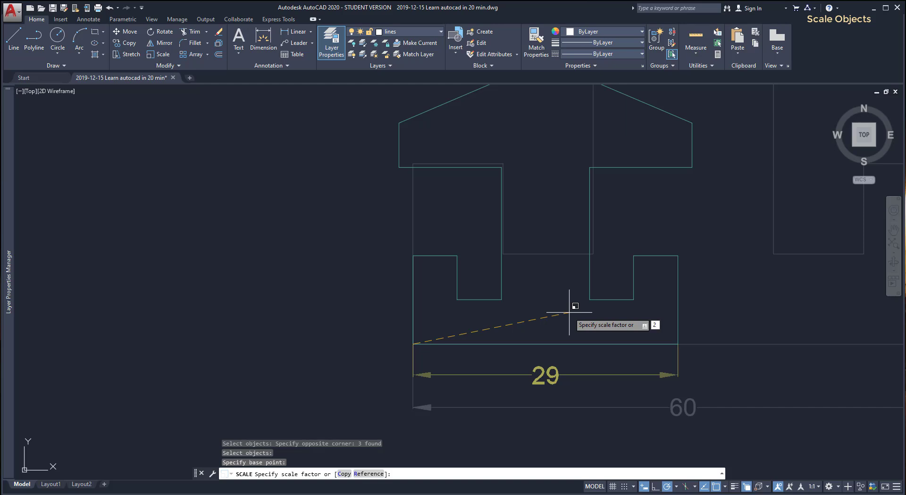
key(Return)
scroll(550, 289, down, 4)
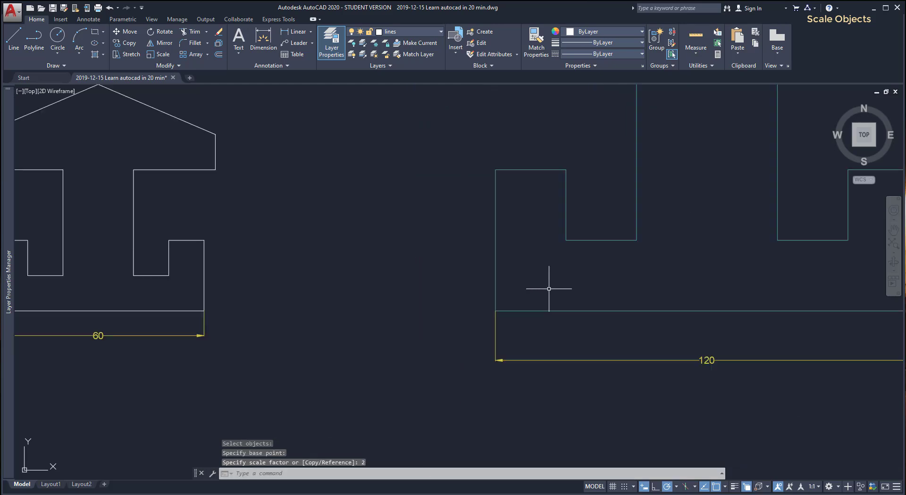
scroll(548, 288, down, 2)
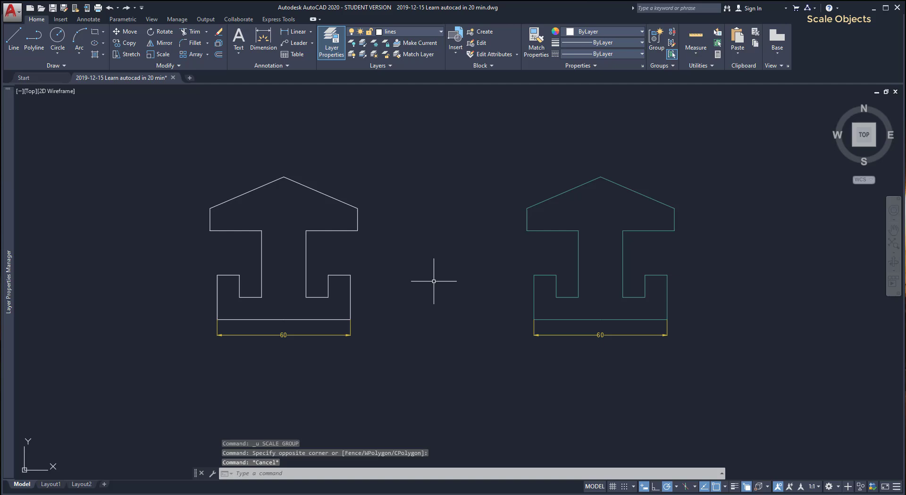
Step: Scale the right T-shape by 0.5 from its bottom-left corner with SC
text(sc)
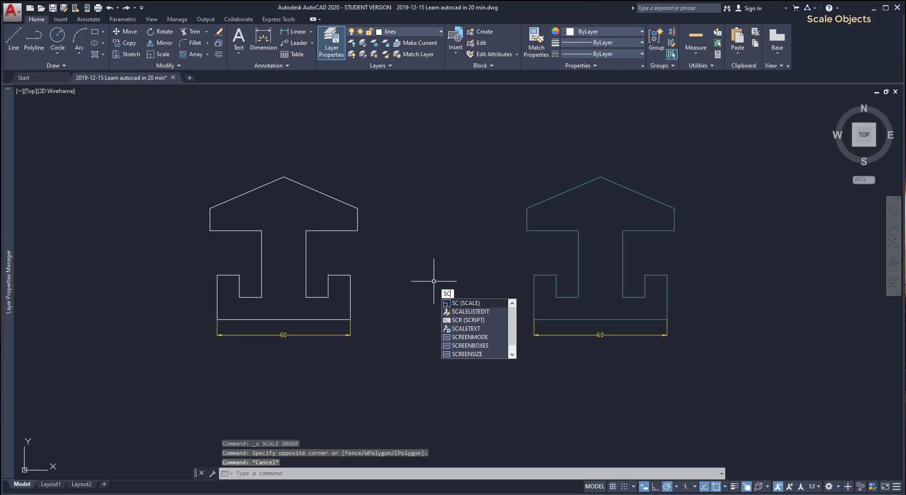
key(Return)
click(711, 306)
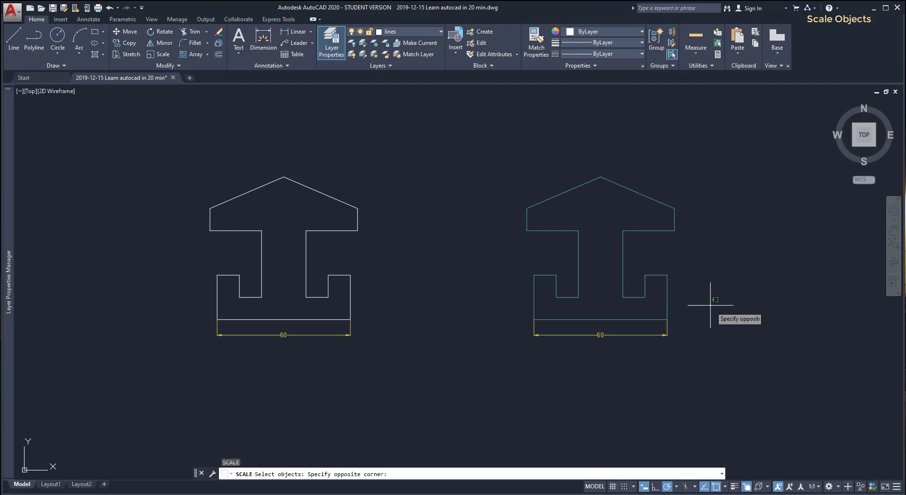
click(505, 185)
key(Return)
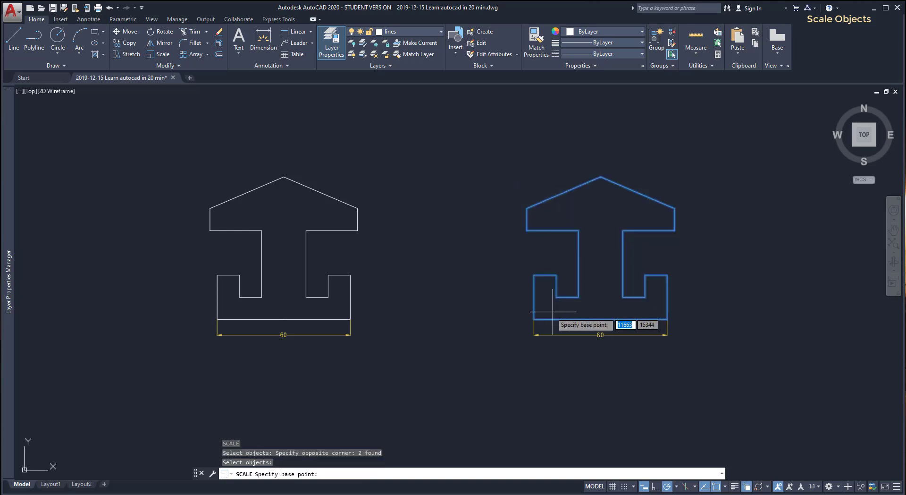
click(533, 319)
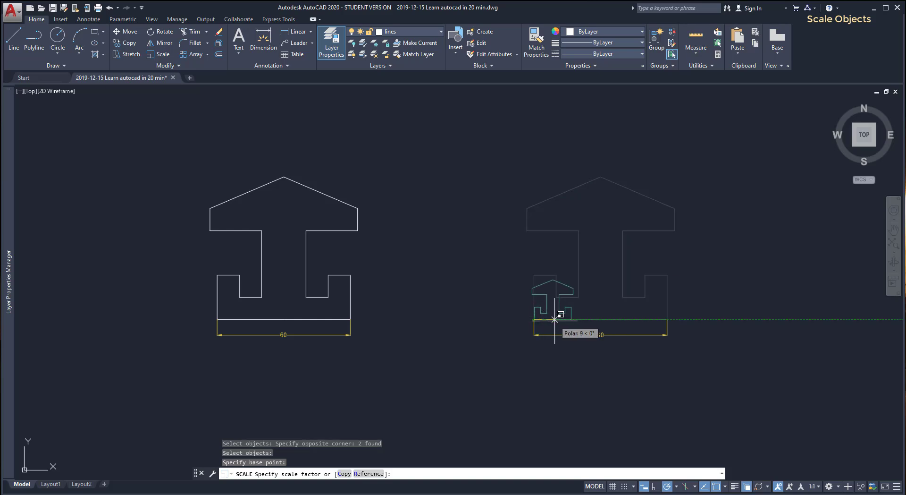
text(0.5)
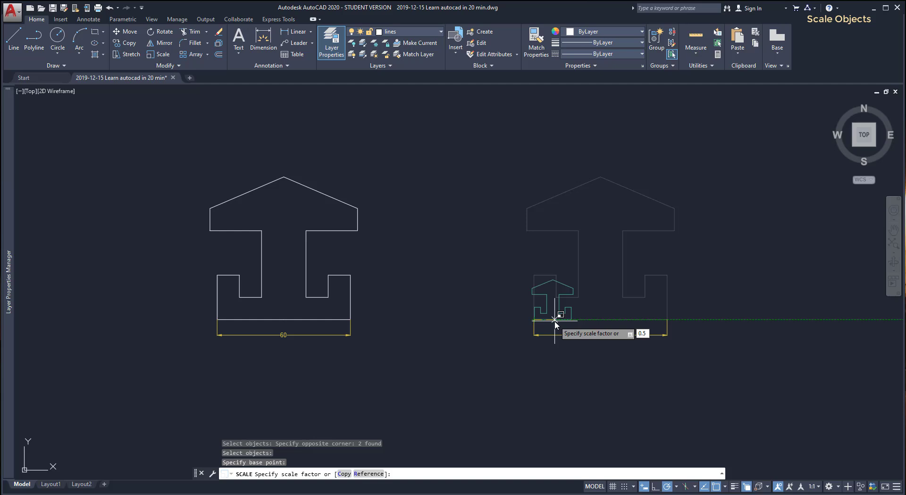
key(Return)
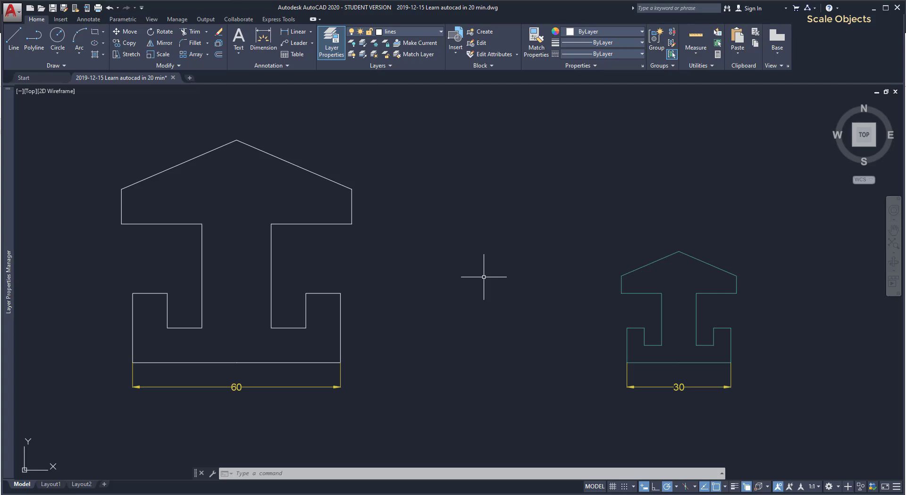
Step: Start scaling the right T-shape, selecting it and using its lower-left corner as base point
text(SC)
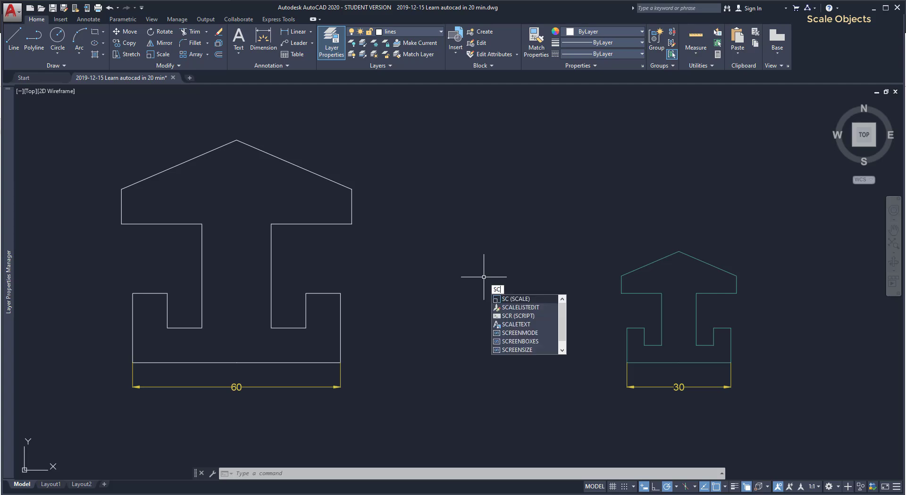
key(Return)
click(770, 405)
click(550, 212)
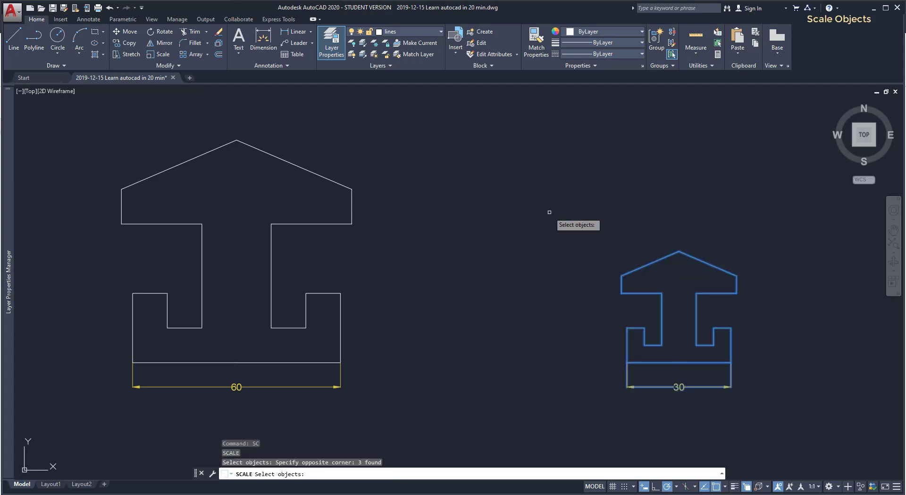
key(Return)
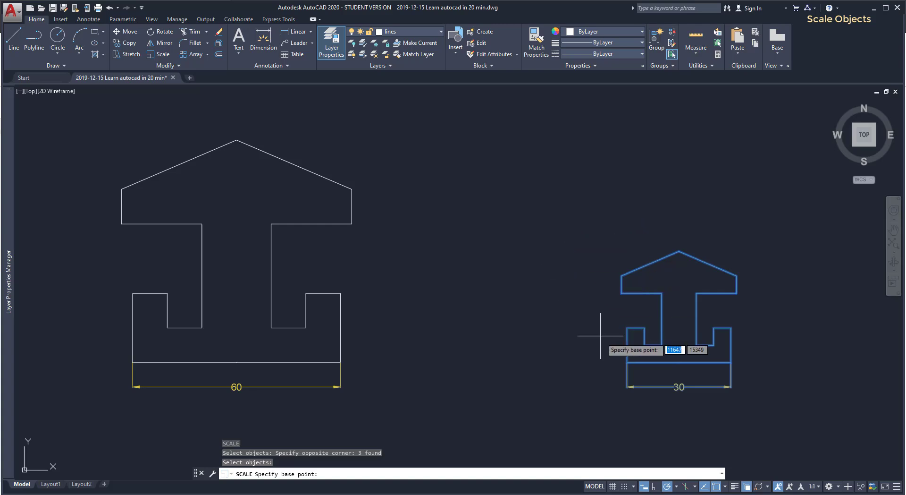
click(626, 362)
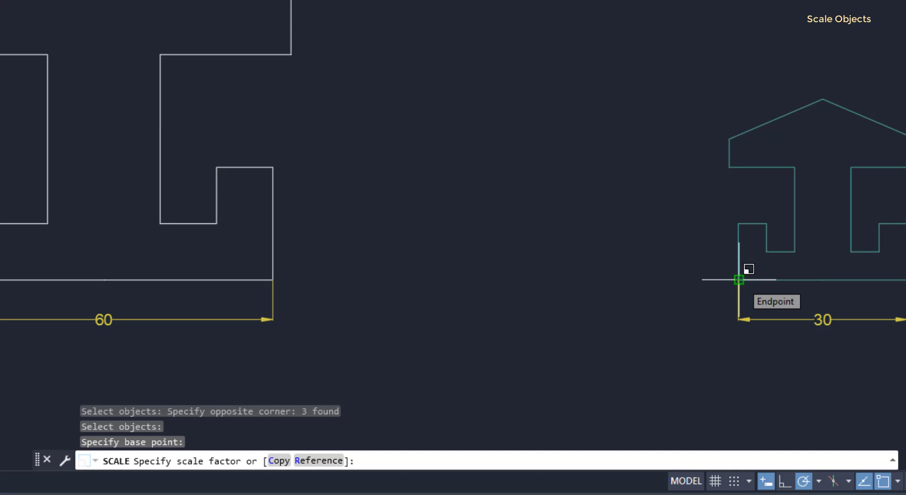
Step: Scale by reference, measuring the shape's base and setting the new length to 55
text(r)
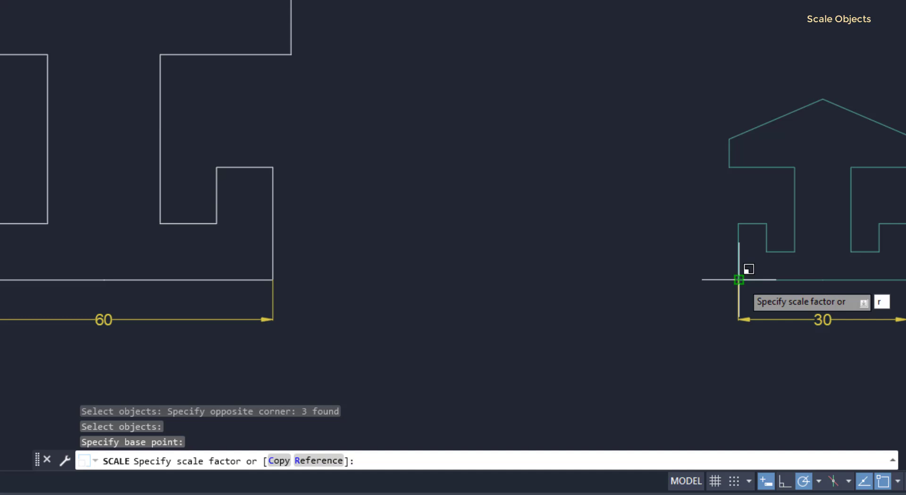
key(Return)
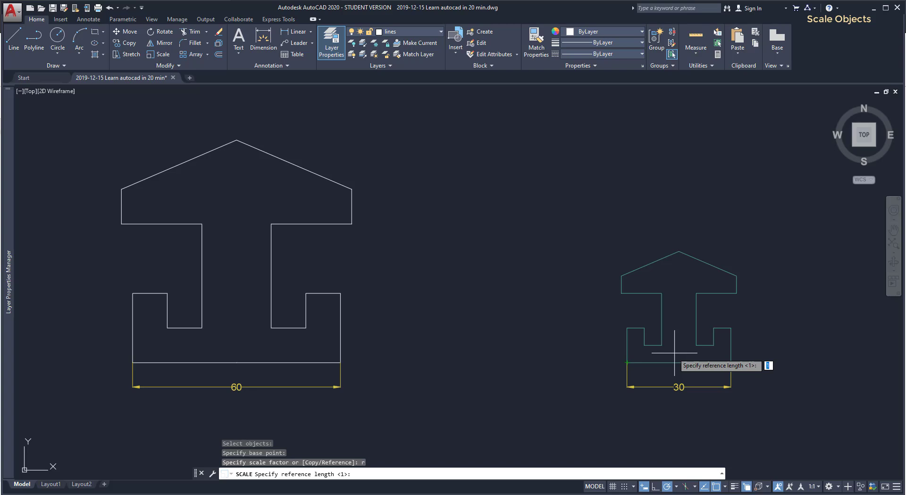
click(628, 362)
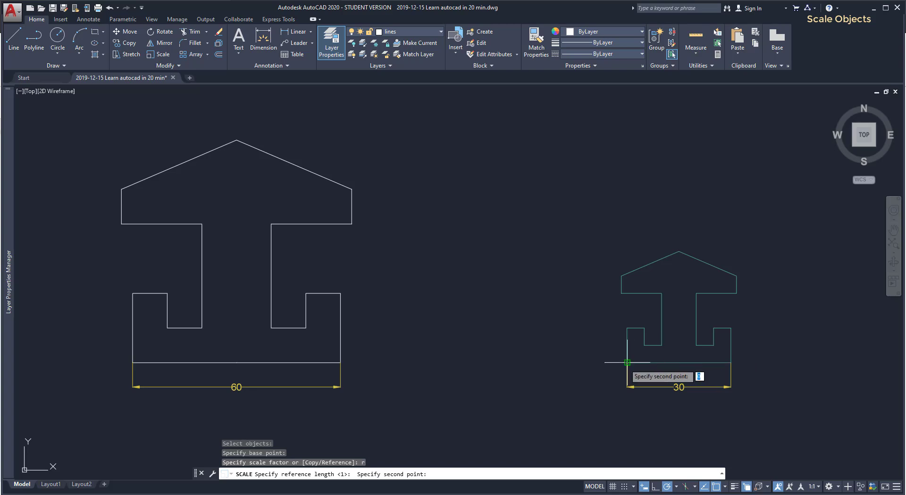
click(731, 362)
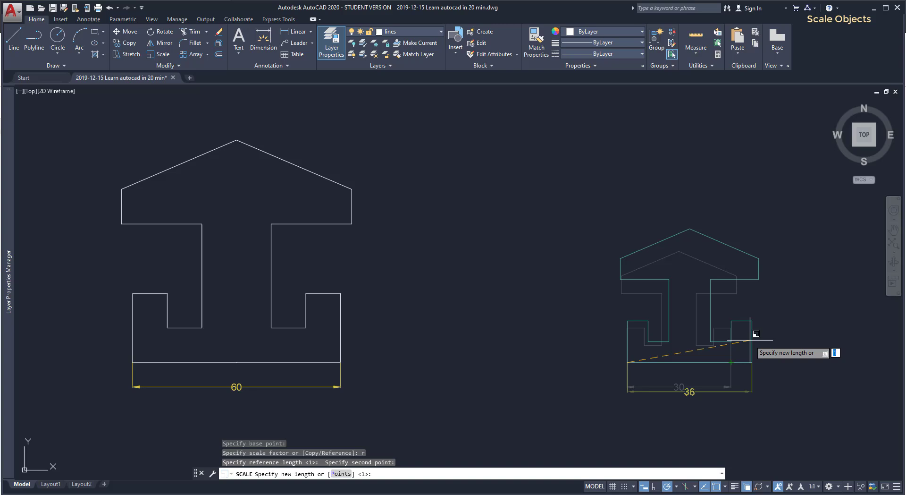
text(55)
key(Return)
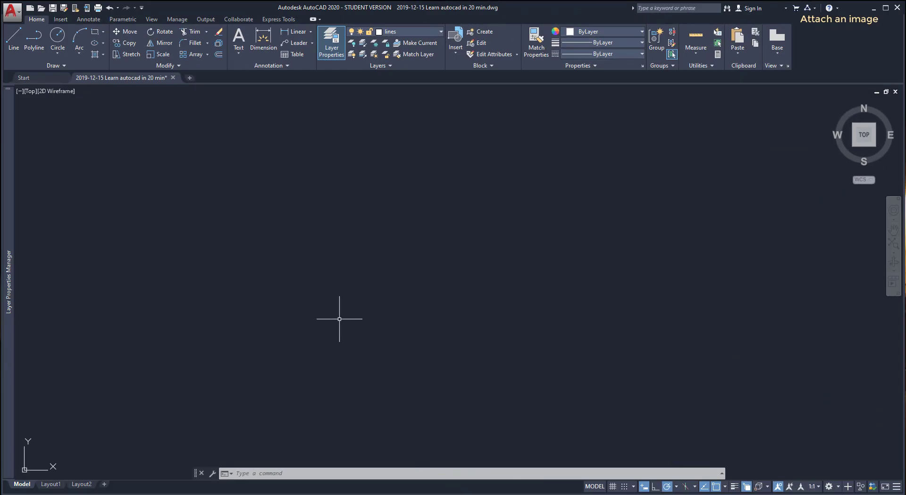
Step: Choose the tomar detail aerial image through Insert > Attach
click(60, 20)
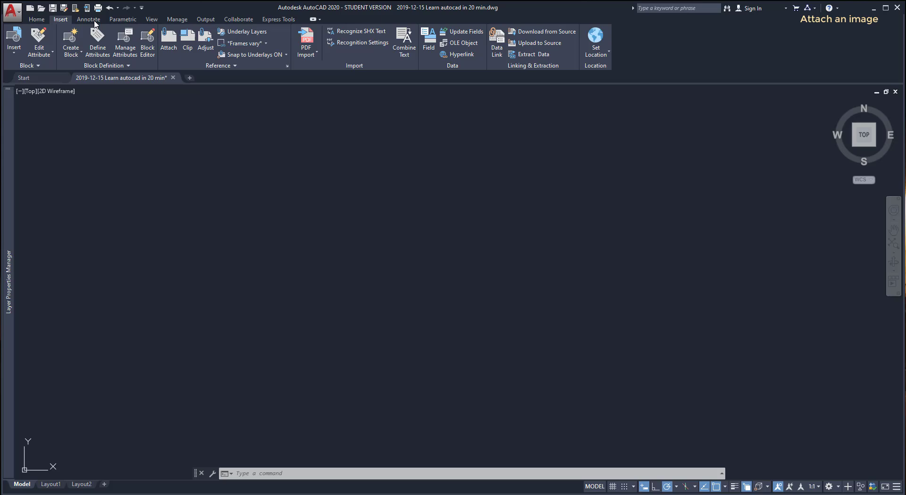
click(168, 41)
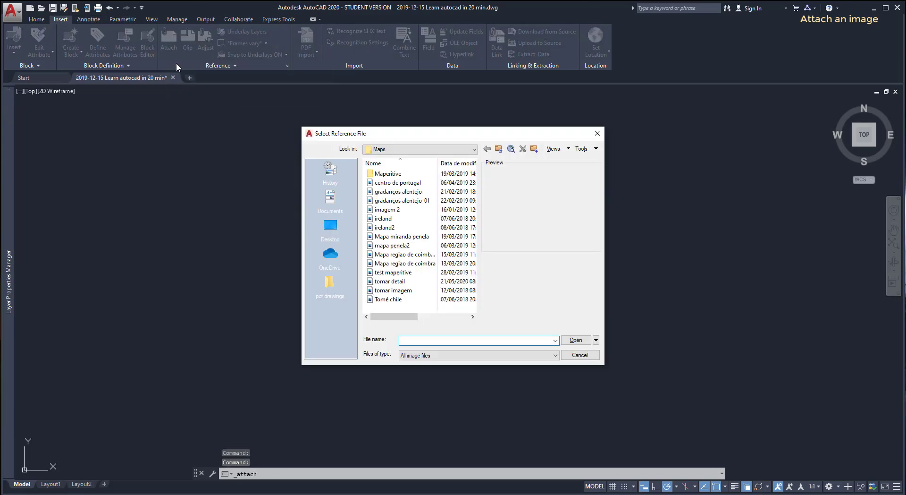
click(405, 283)
click(577, 340)
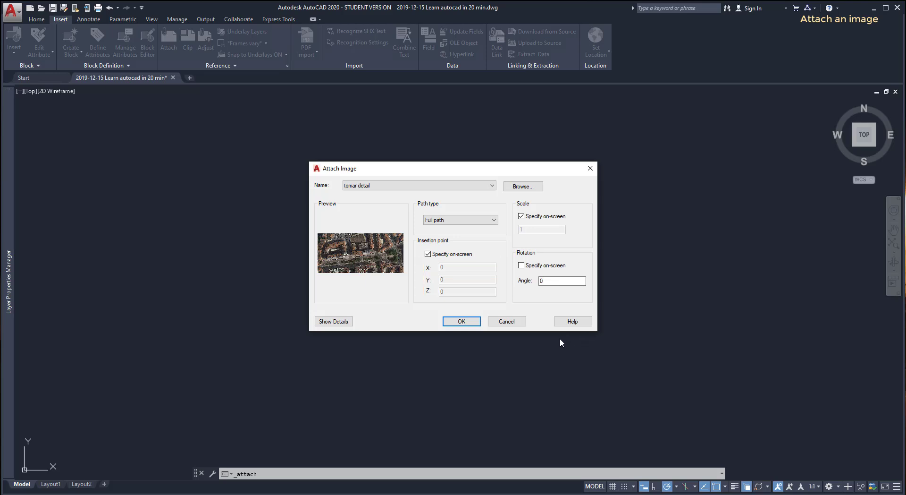
Step: Place the tomar detail image at a picked point with scale factor 1
click(468, 322)
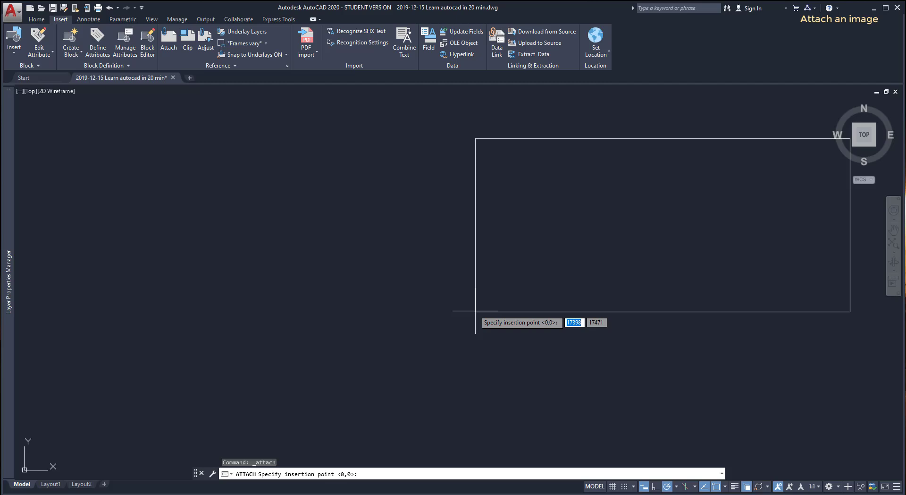
click(382, 315)
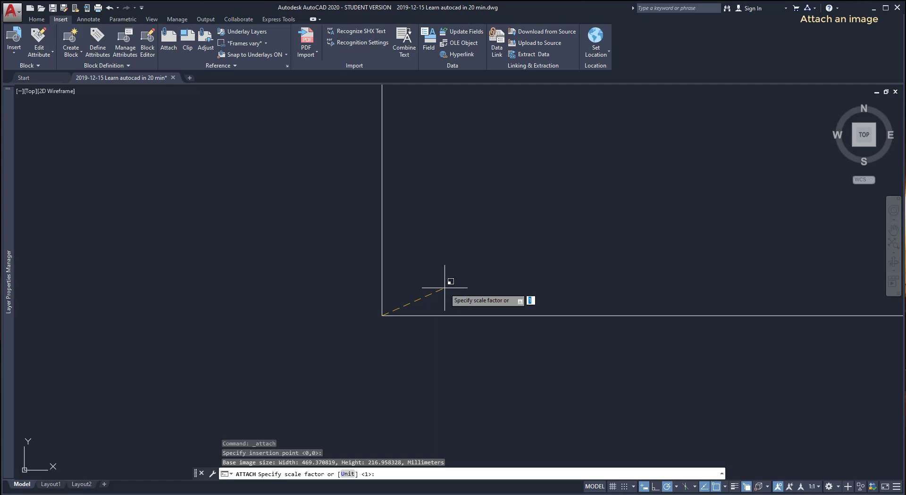
key(Return)
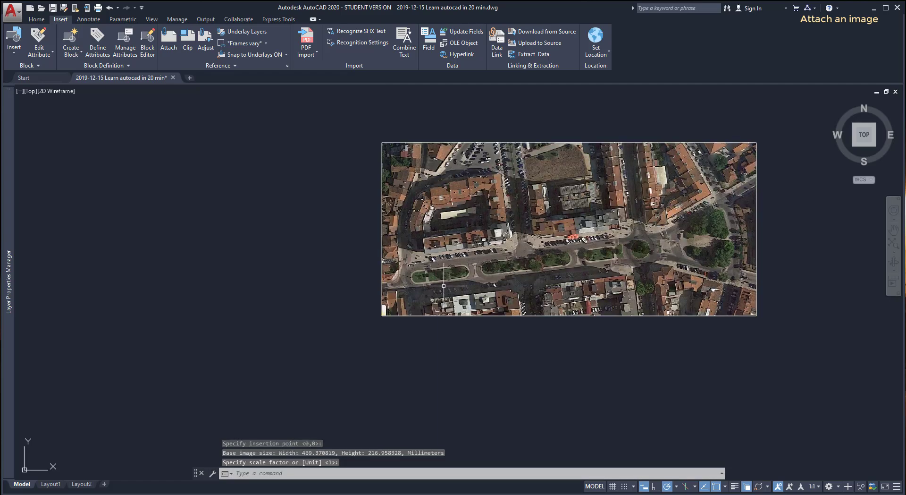
scroll(690, 199, up, 2)
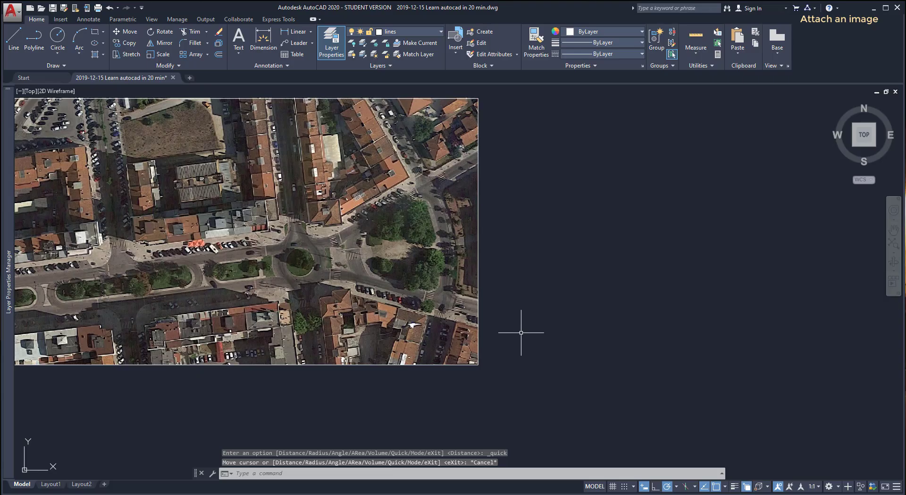
key(Escape)
text(DI)
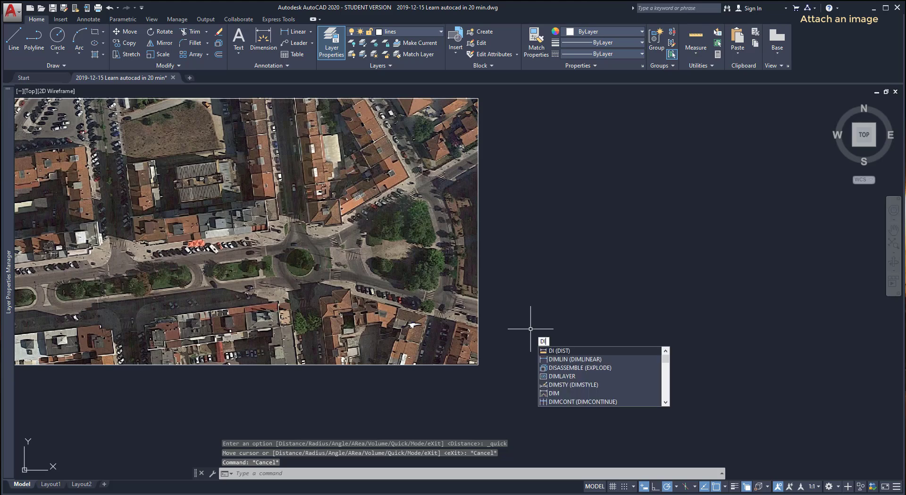
key(Return)
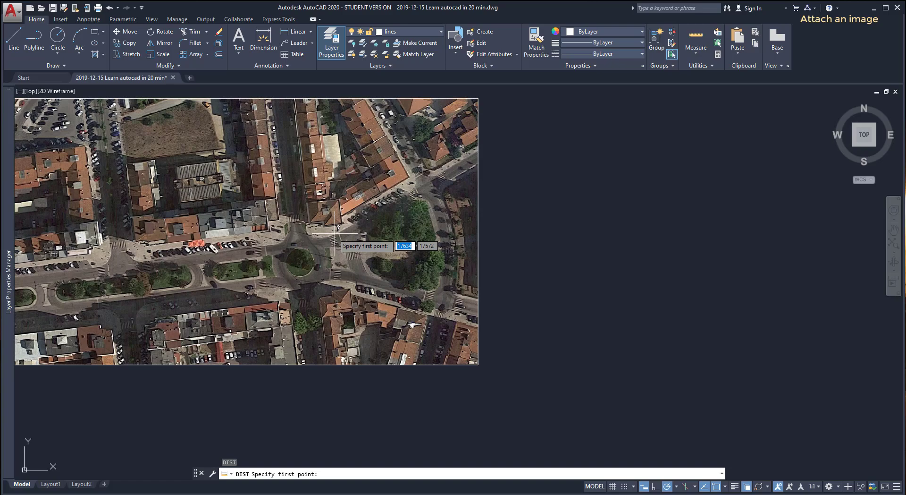
click(312, 228)
scroll(302, 242, down, 2)
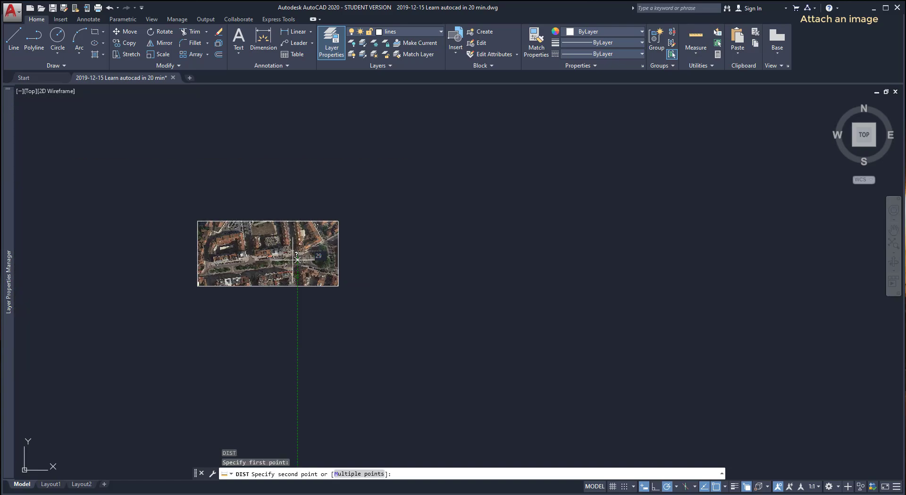
scroll(241, 257, up, 1)
scroll(242, 257, up, 2)
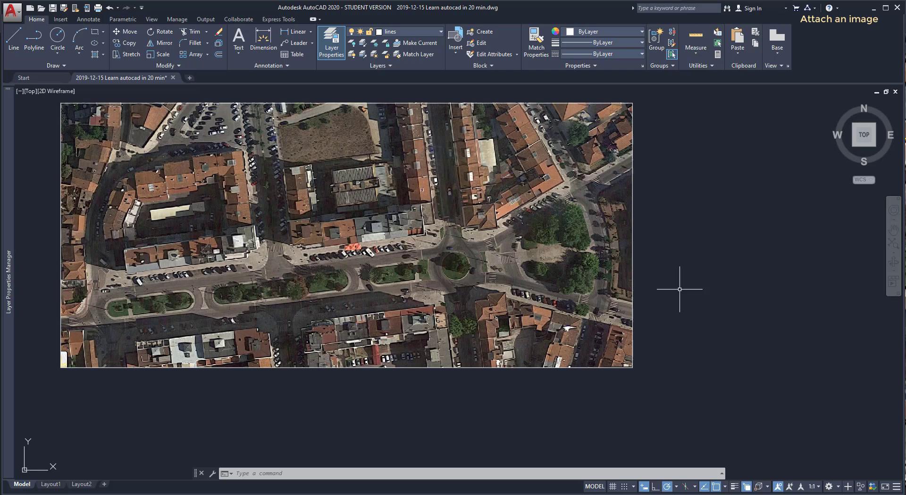
Step: Start scaling the aerial image, anchored at its lower-left corner
text(SC)
key(Return)
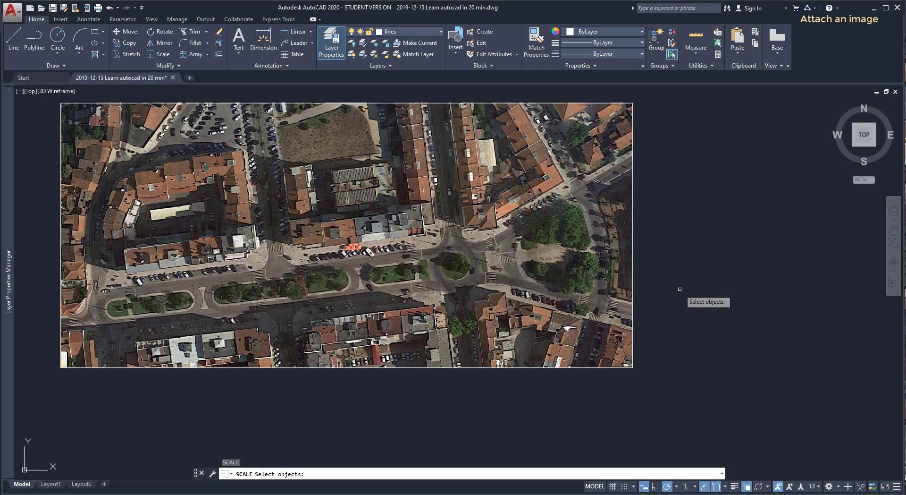
click(634, 294)
key(Return)
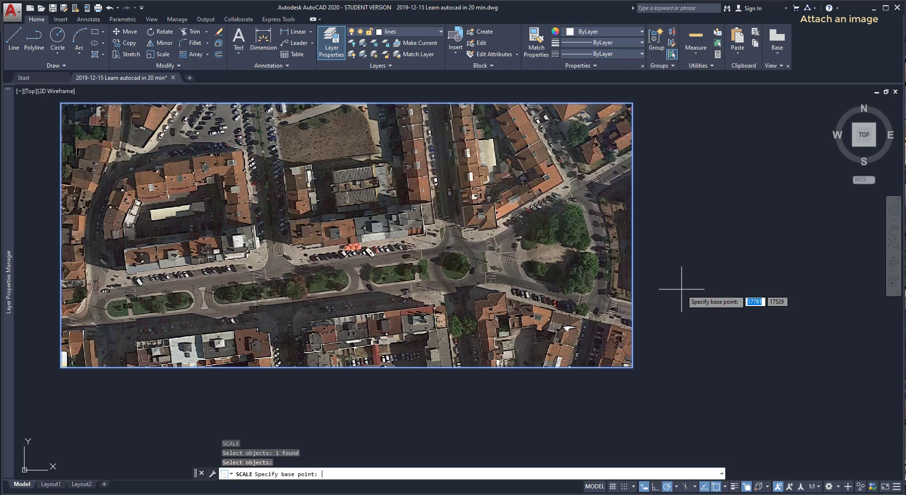
click(61, 367)
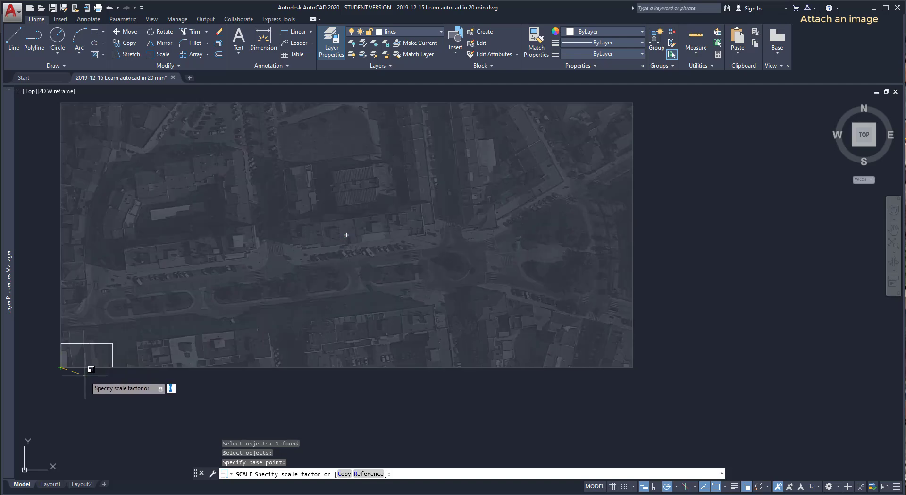
Step: Pick the roof edge's two endpoints as reference length and check the Google Earth distance
text(r)
key(Return)
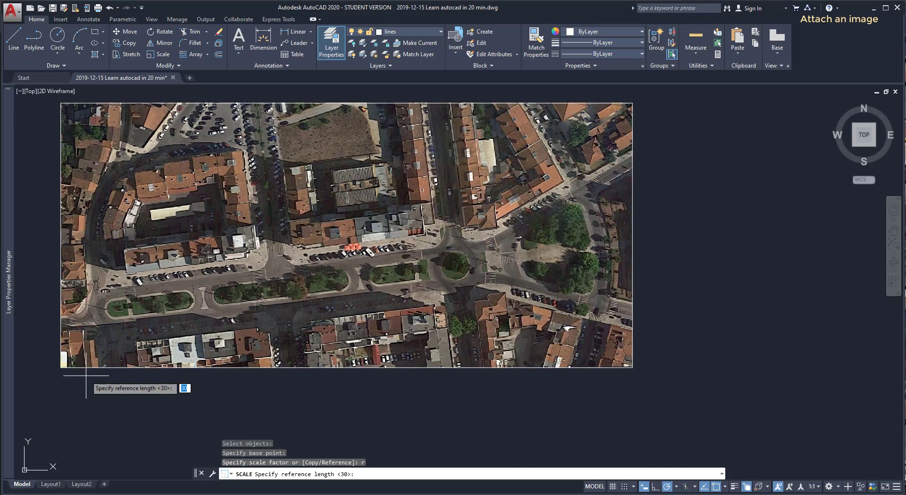
scroll(485, 221, up, 4)
scroll(485, 220, up, 5)
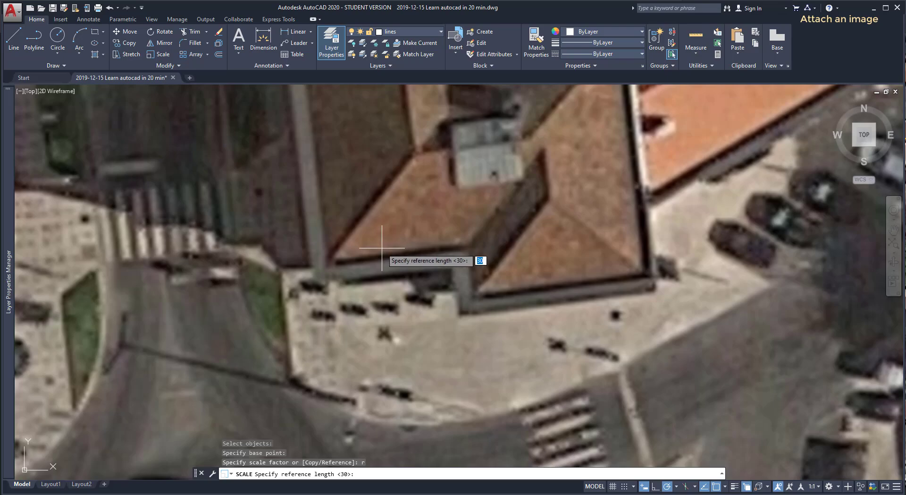
click(324, 259)
scroll(348, 263, down, 5)
scroll(348, 263, up, 8)
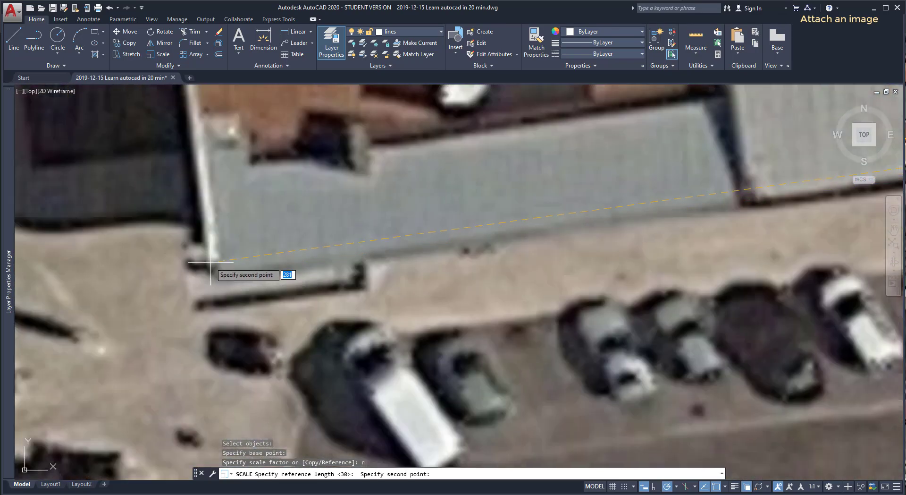
click(212, 260)
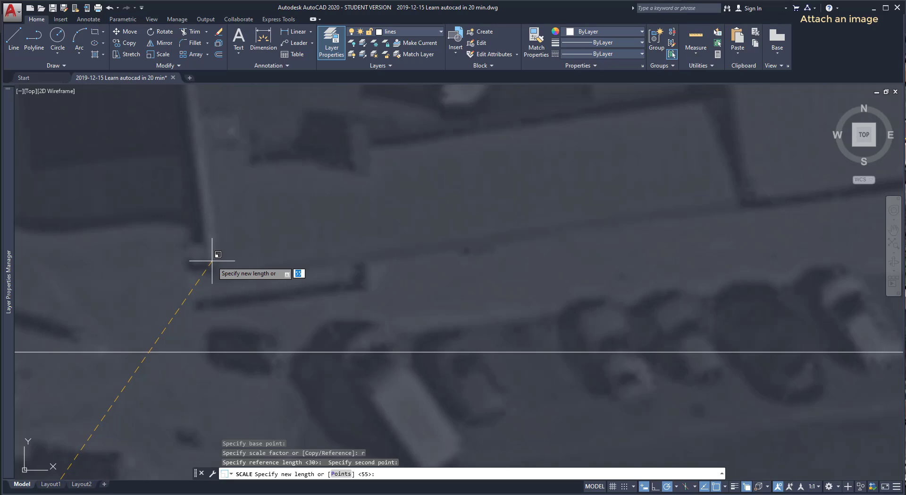
click(297, 490)
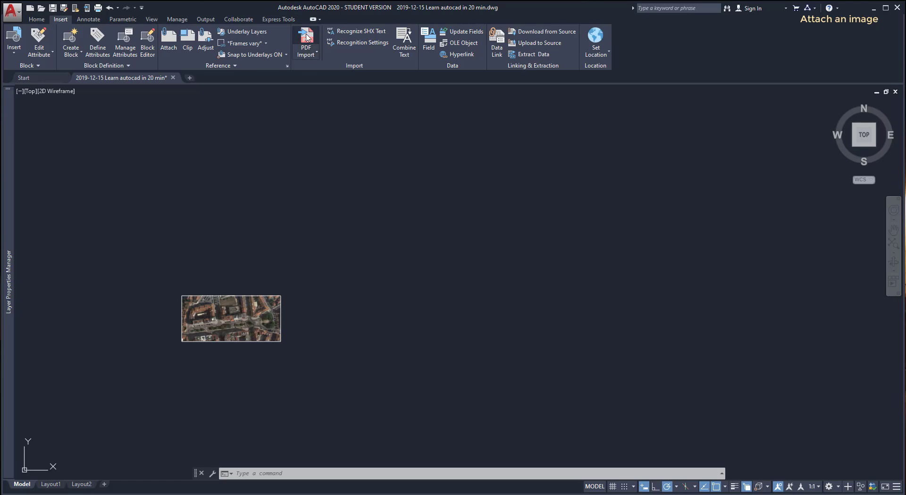
Step: Open the proposed site plan final drawing from the pdf drawings folder
click(306, 38)
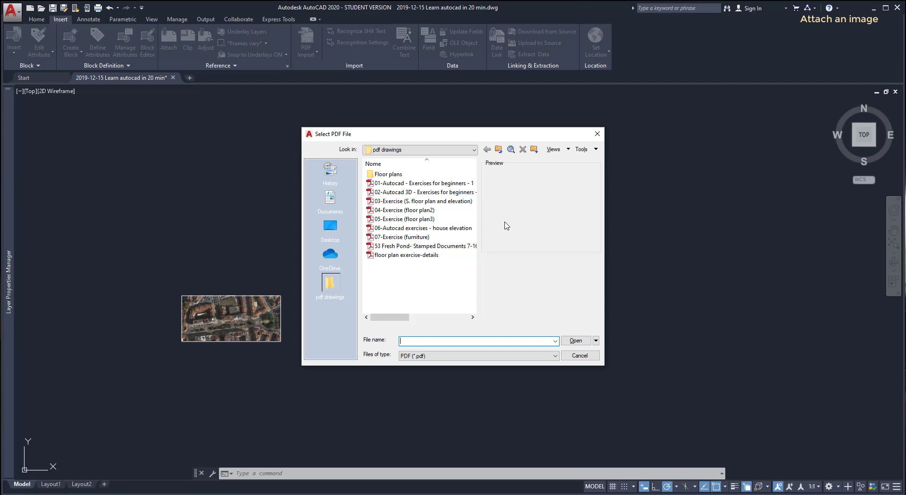
click(467, 185)
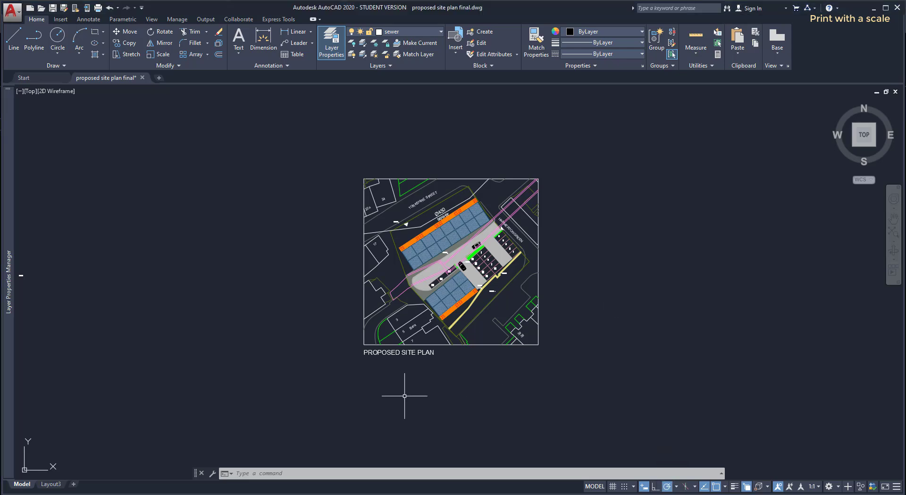
Step: On Layout3, activate the viewport and zoom until the site plan fills it
click(50, 486)
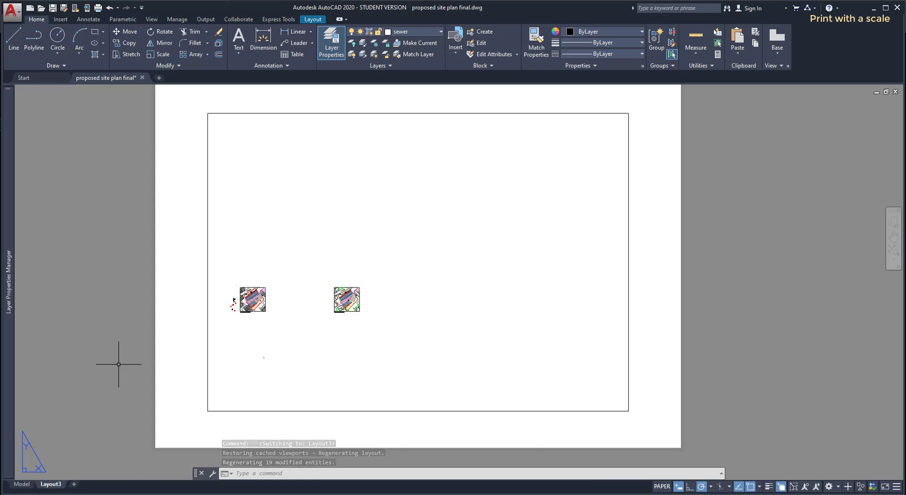
double_click(245, 363)
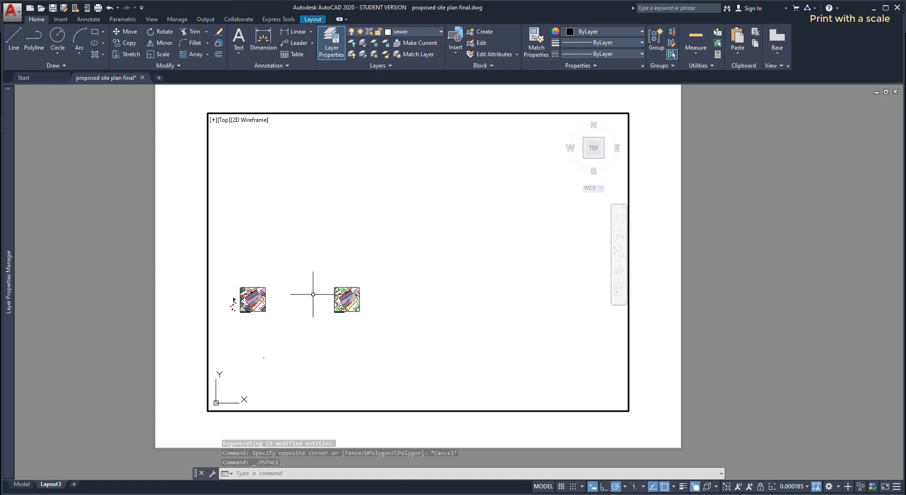
scroll(317, 291, up, 8)
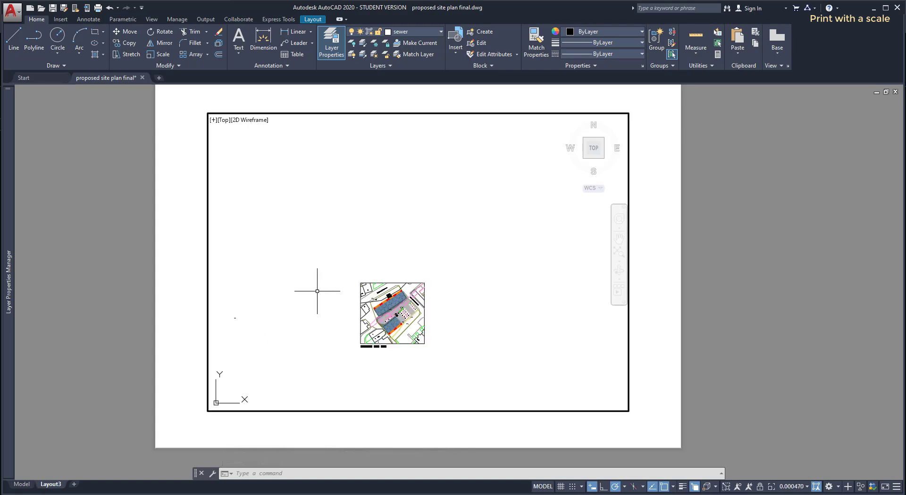
scroll(412, 331, up, 2)
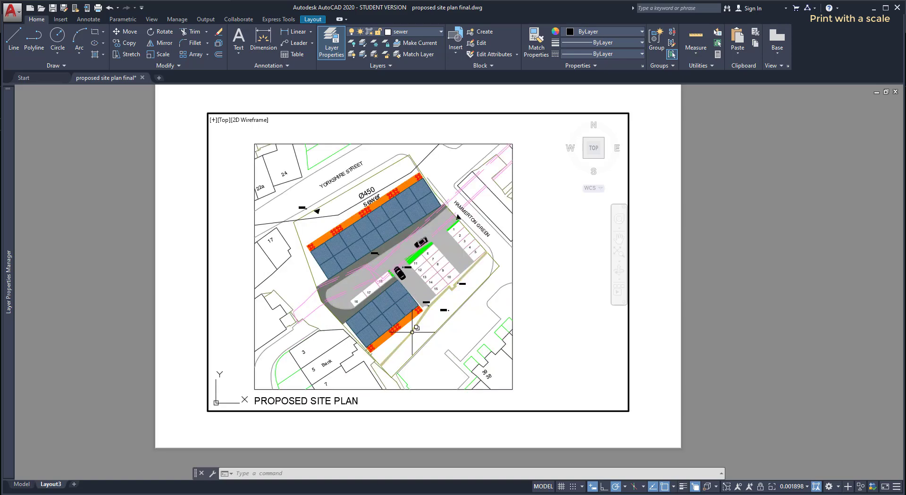
Step: Add a custom 1:500 scale to the drawing's scale list
click(805, 486)
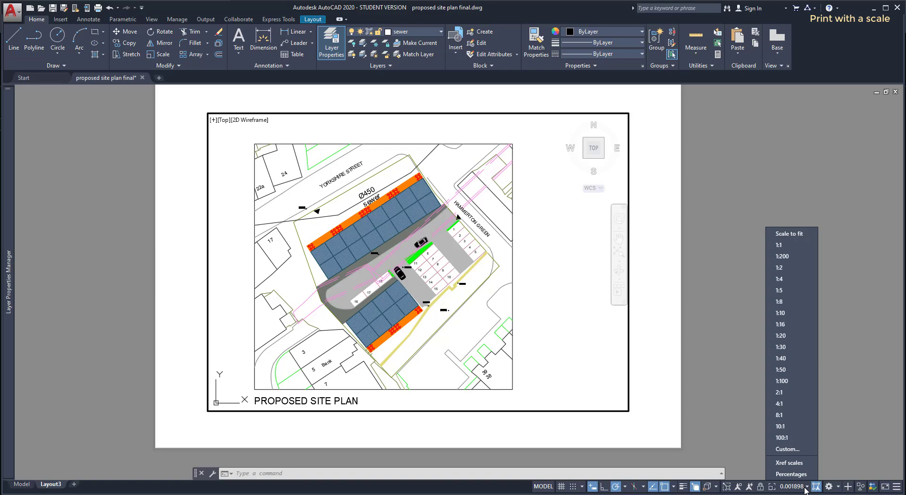
click(799, 449)
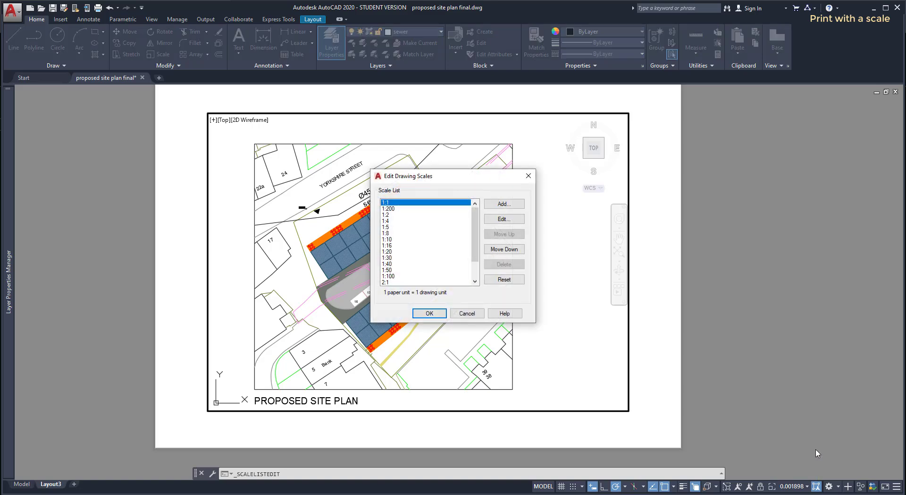
click(503, 204)
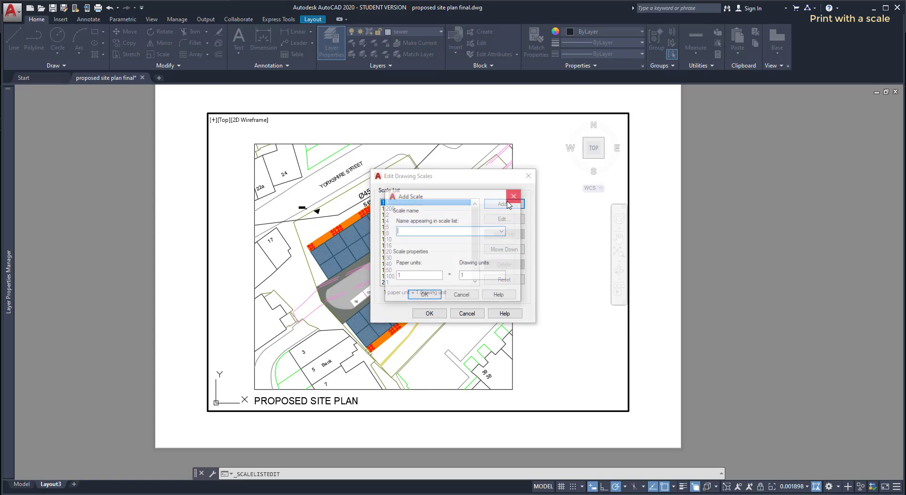
text(1)
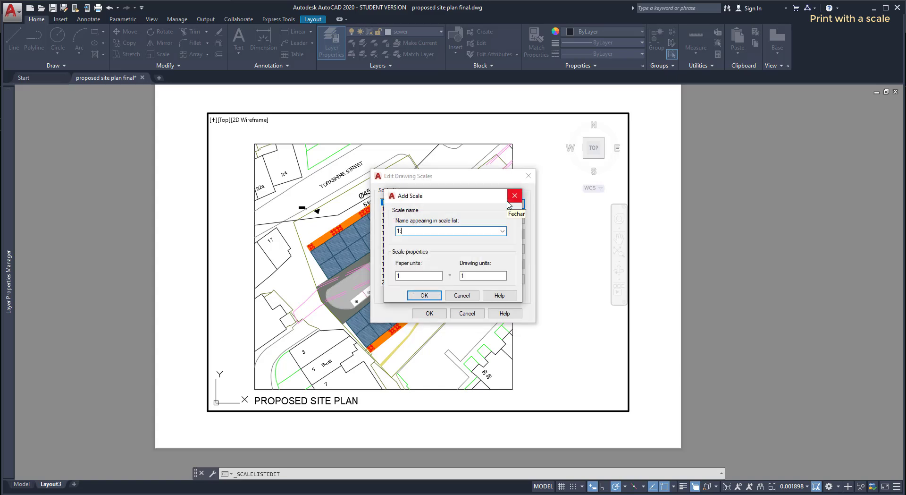
text(:500)
click(486, 274)
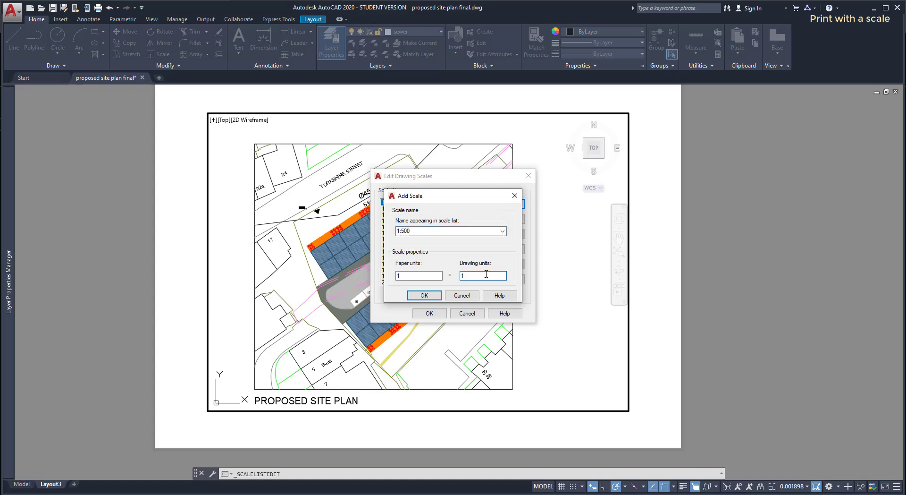
text(500)
click(424, 295)
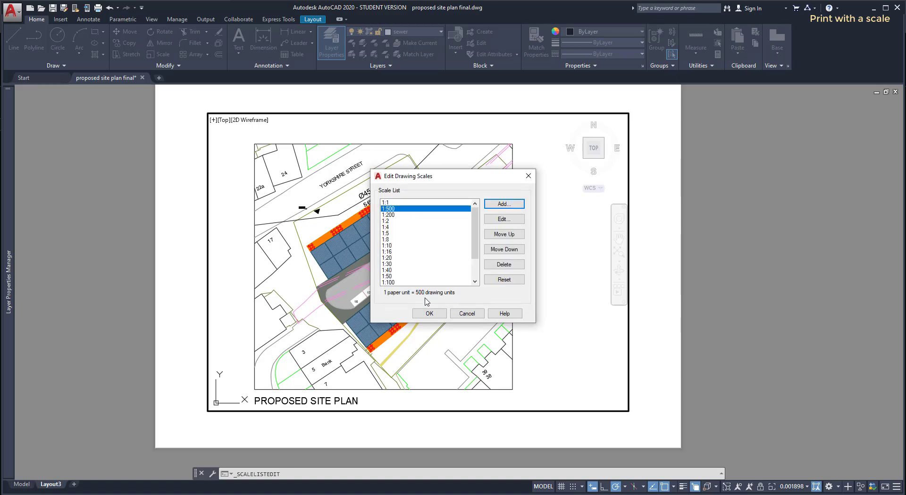
Step: Set the Layout3 viewport scale to 1:500
click(430, 313)
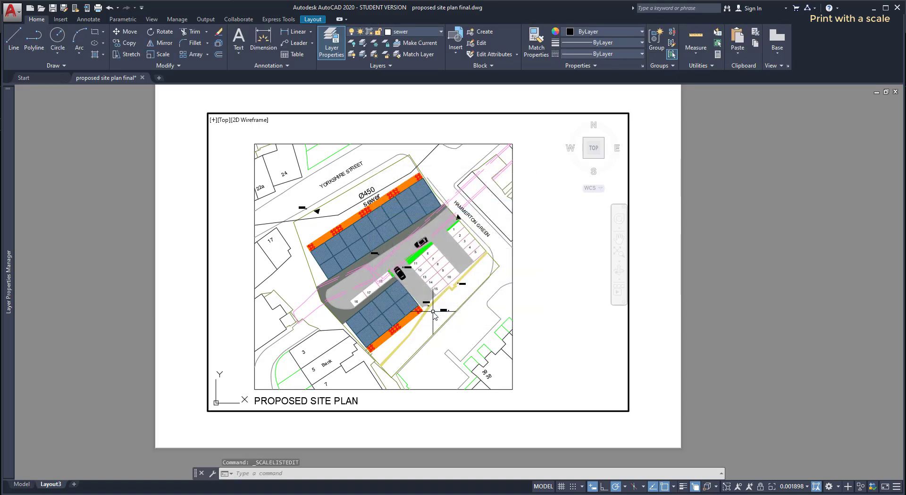
click(796, 486)
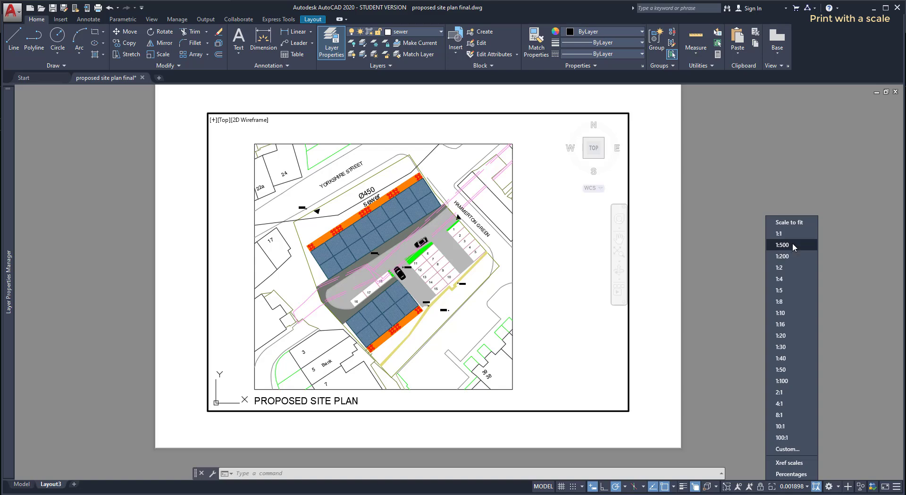
click(792, 244)
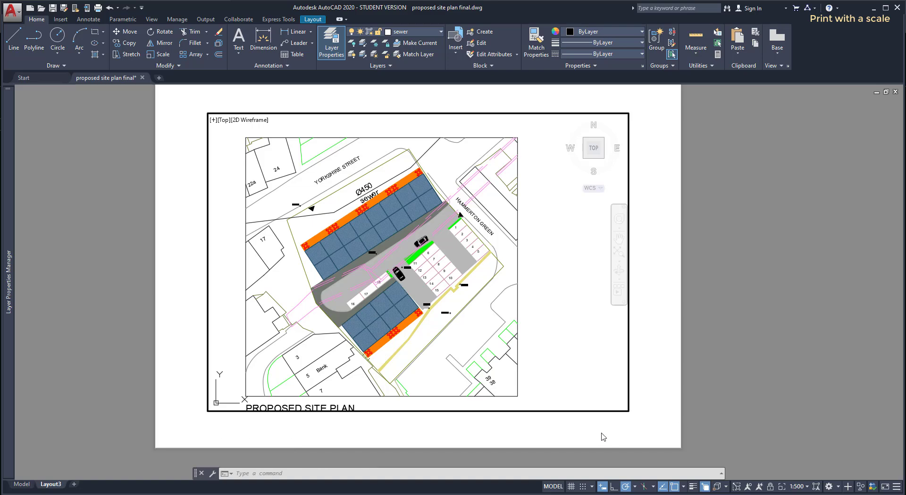
Step: Stretch the viewport's bottom-right, bottom-left and top-left corners in to the site plan's edges
double_click(501, 438)
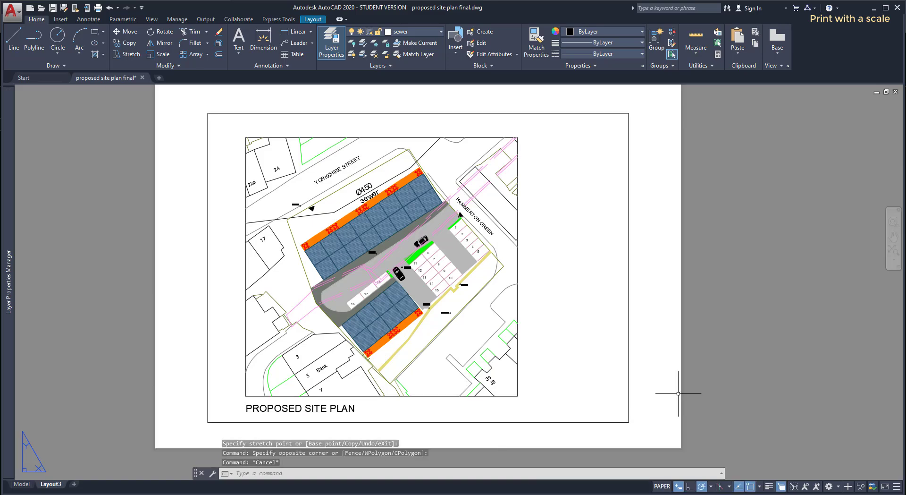
click(635, 387)
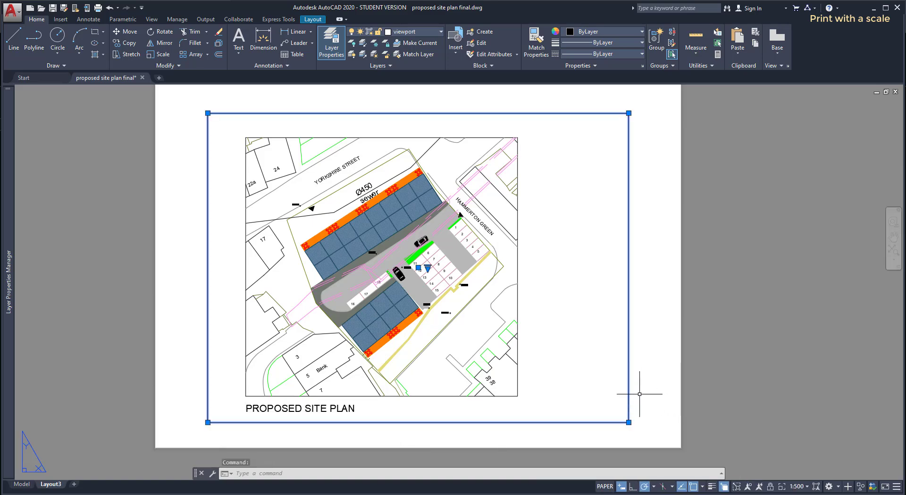
click(628, 422)
click(514, 392)
click(208, 395)
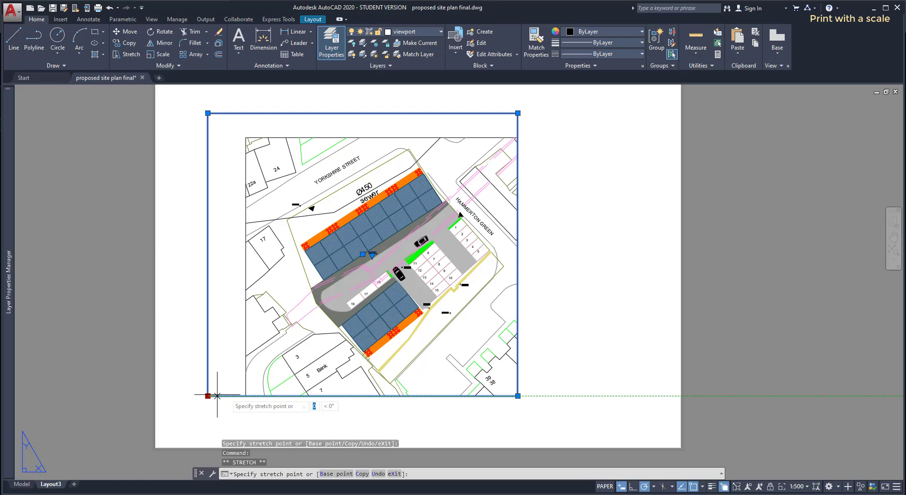
click(247, 395)
click(246, 113)
click(247, 137)
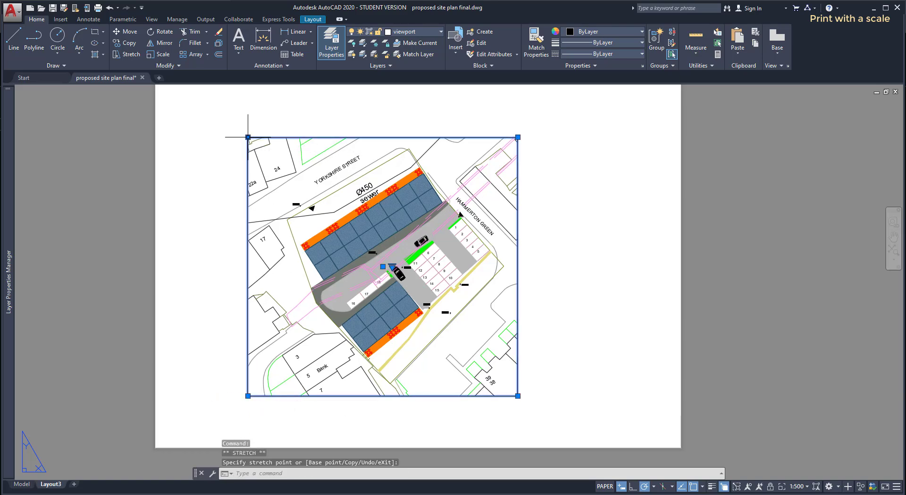
key(Escape)
Step: Move the trimmed viewport up and to the left on the Layout3 sheet with MOVE
text(m)
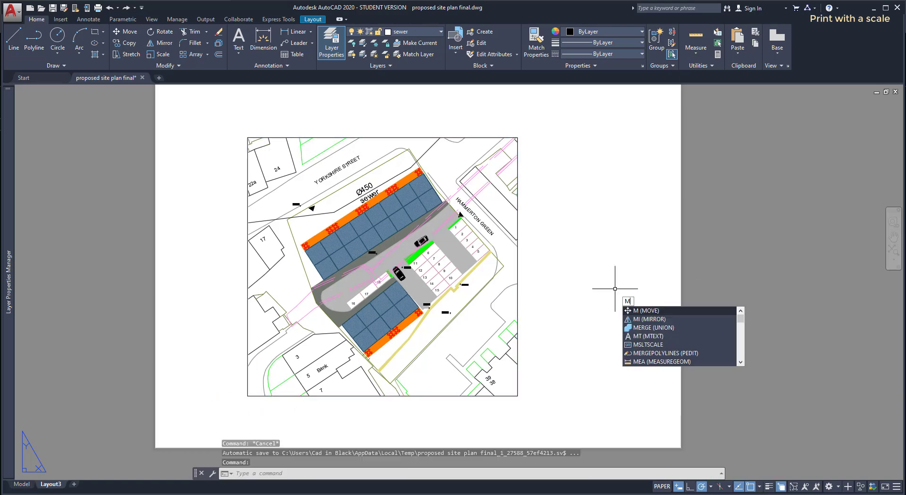
key(Return)
click(517, 311)
key(Return)
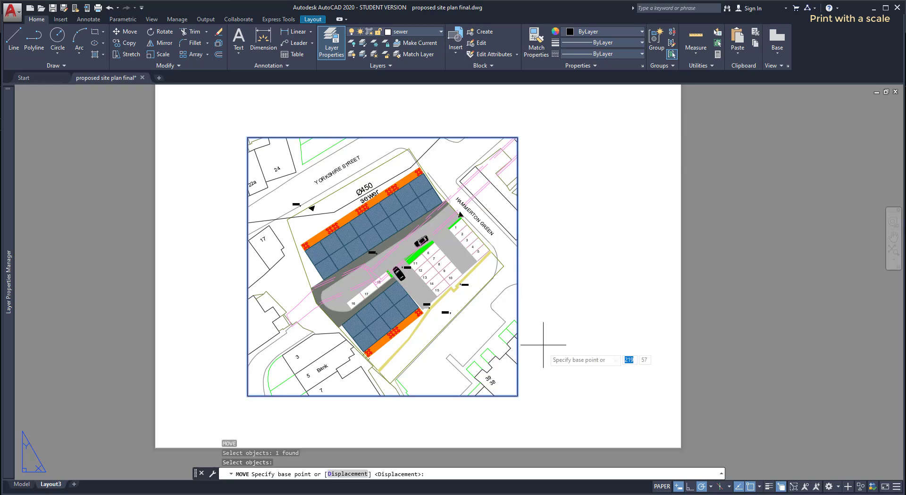
click(517, 395)
click(466, 366)
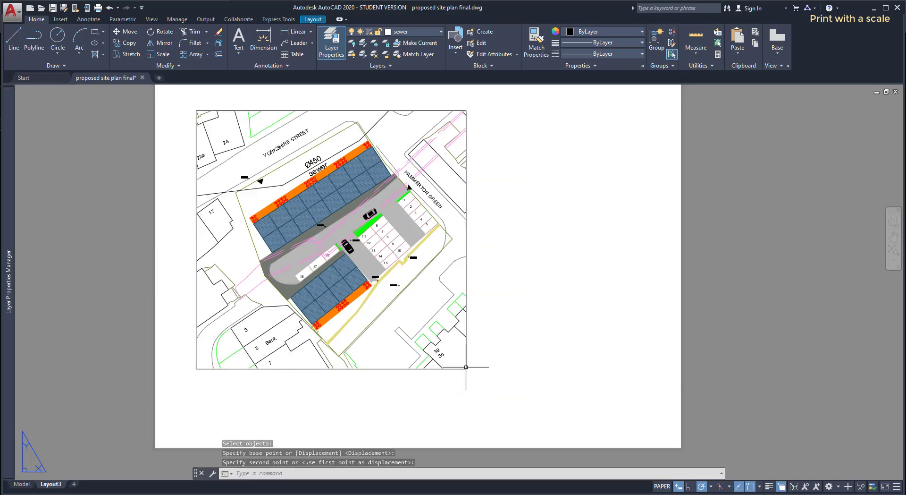
click(576, 330)
key(Escape)
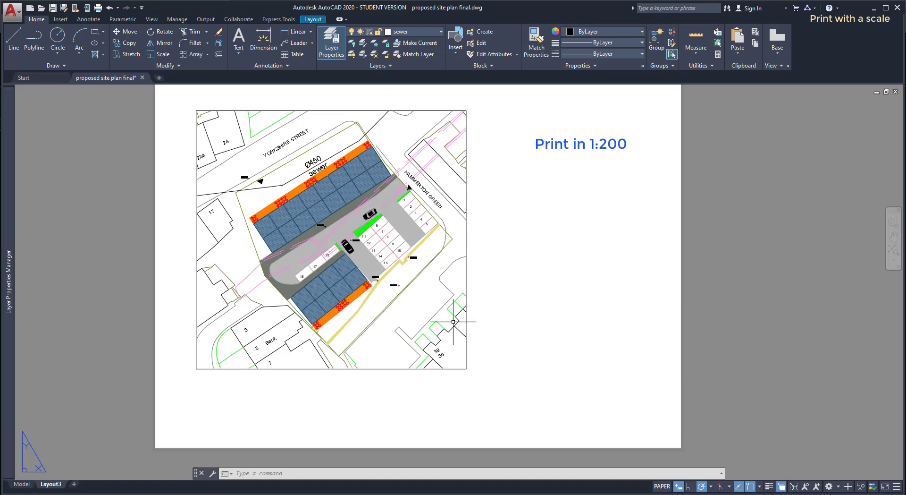
Step: Set the site plan viewport scale to 1:200, zooming in around plots 6 to 18
double_click(426, 309)
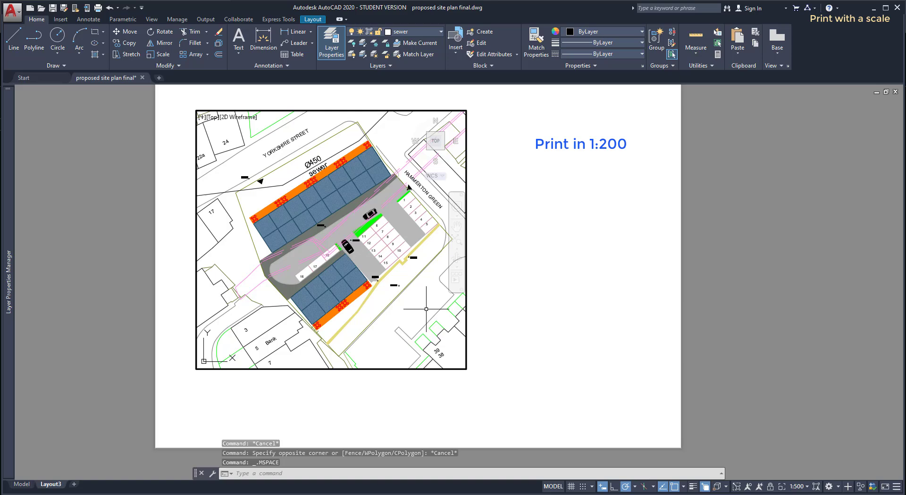
click(797, 486)
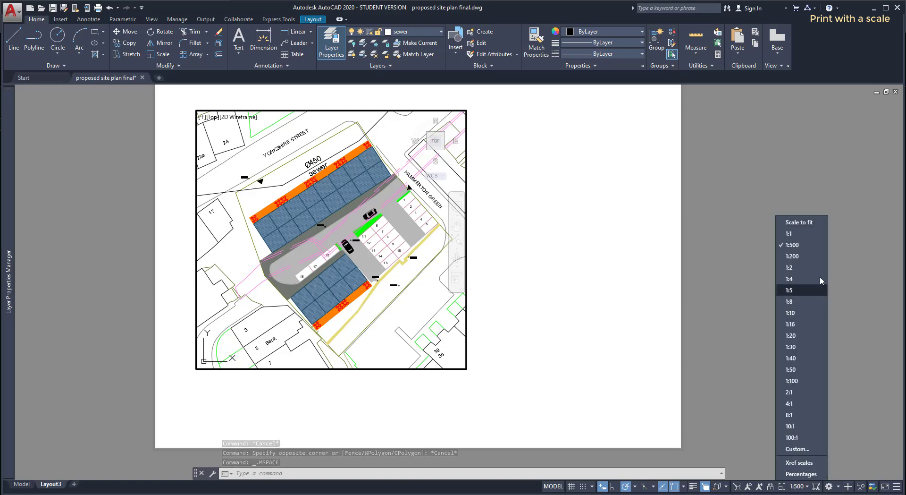
click(798, 256)
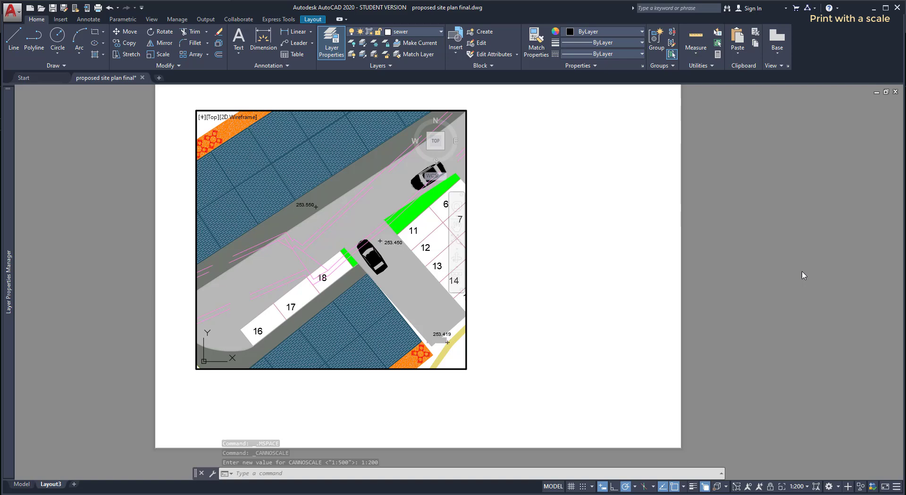
double_click(804, 275)
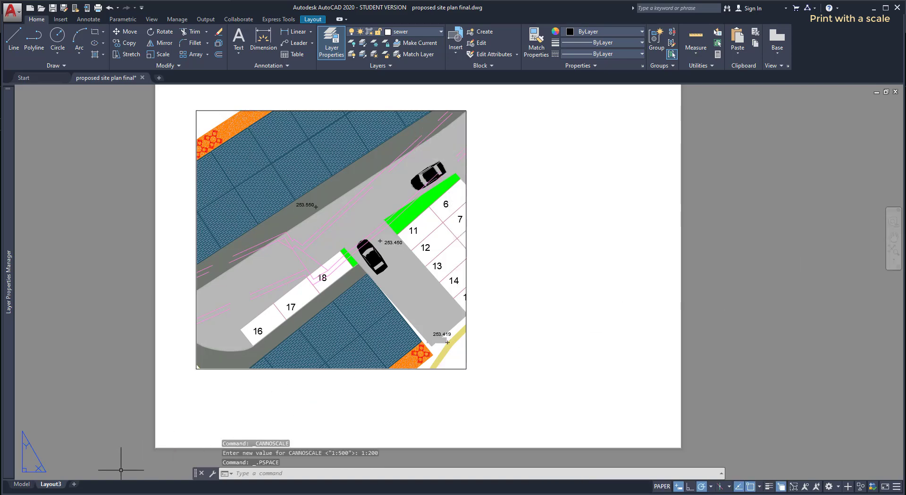
Step: Modify Layout3's page setup to use DWG To PDF.pc3 with ISO full bleed A2 (420 x 594 mm) paper
right_click(53, 485)
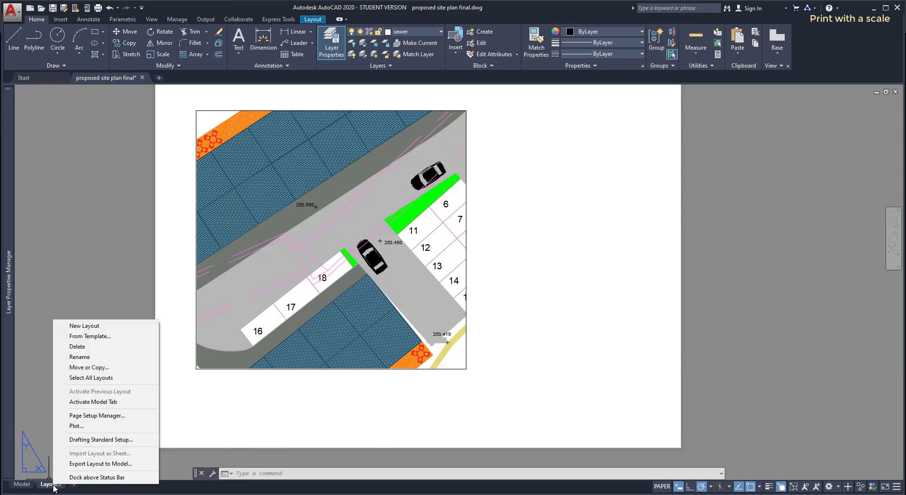
click(111, 416)
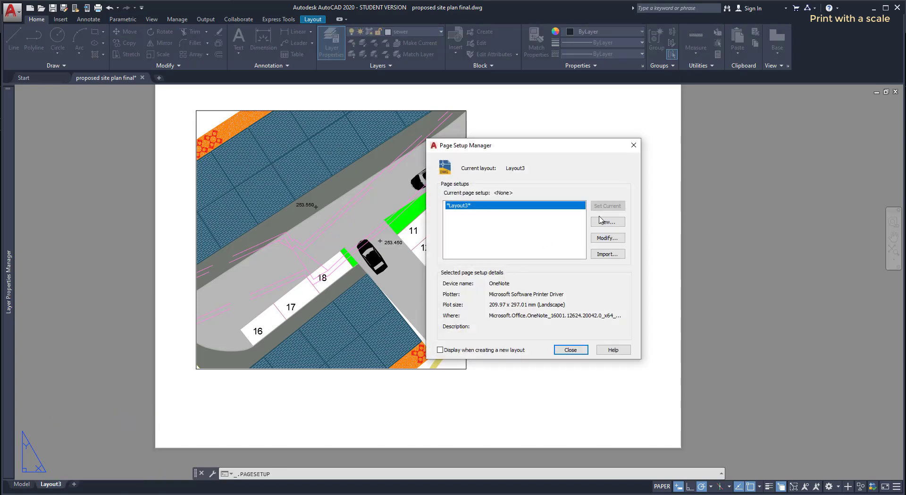
click(617, 239)
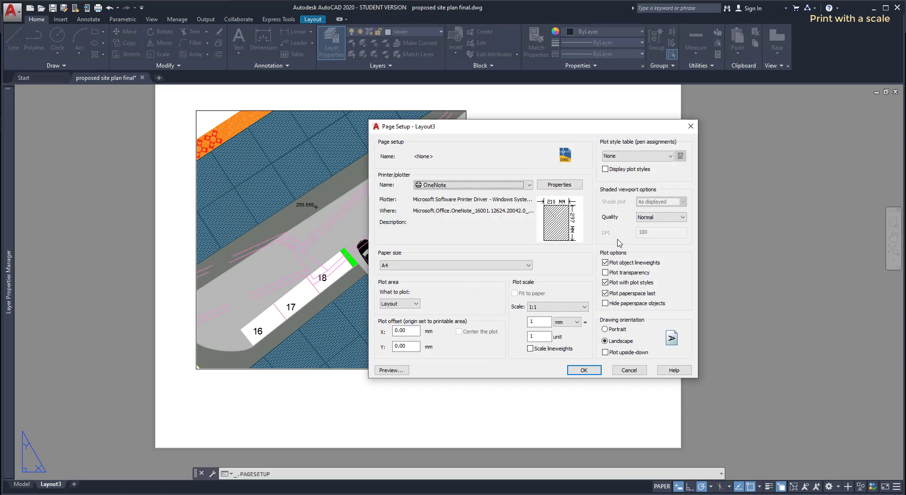
click(517, 186)
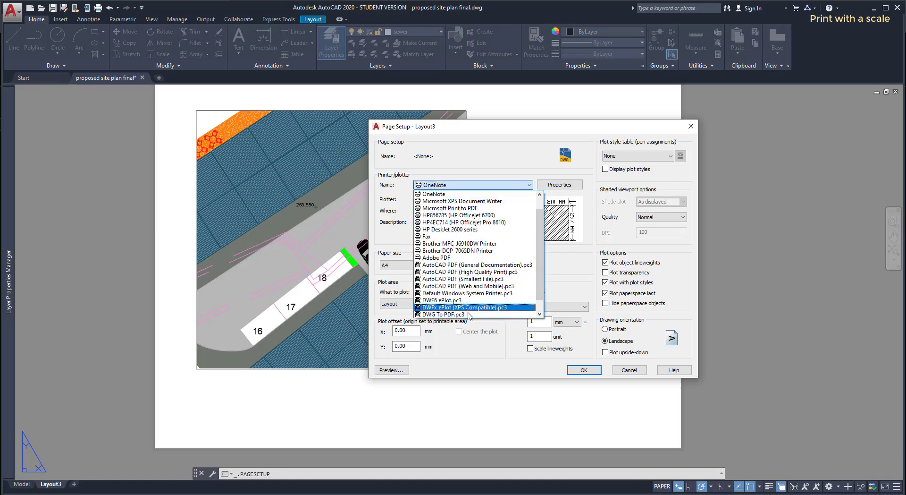
click(469, 314)
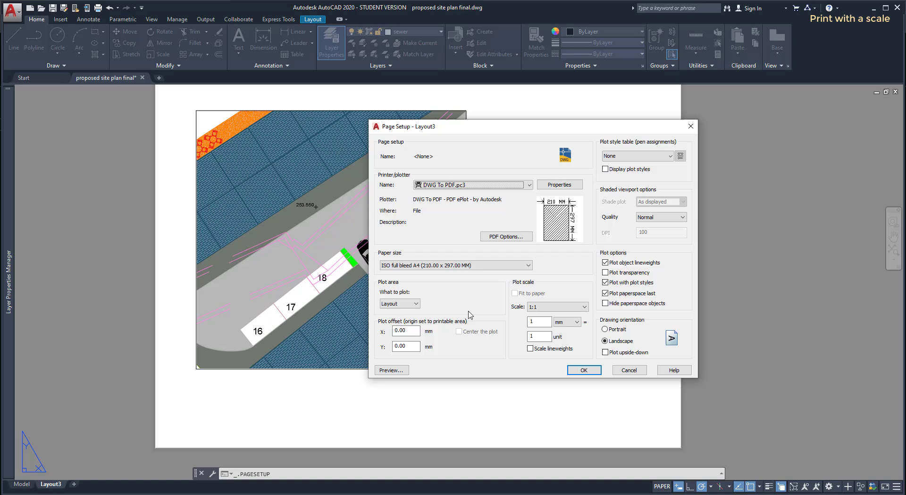
click(496, 266)
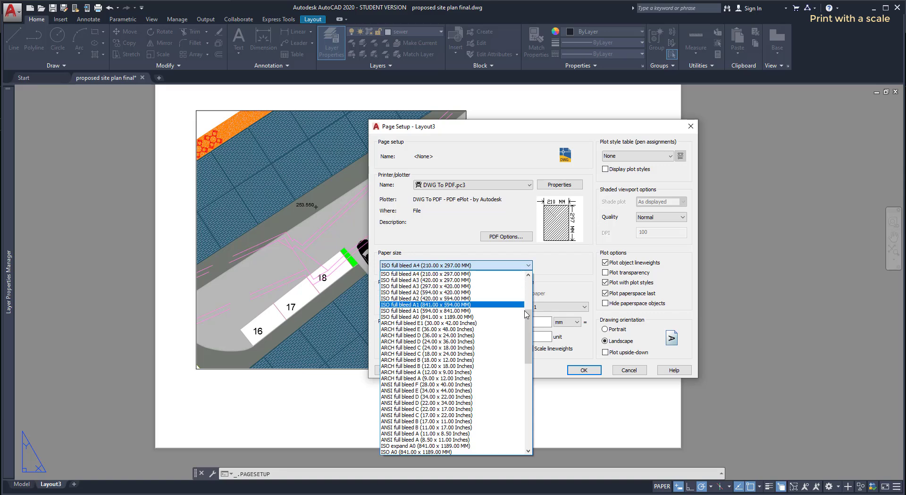
drag(529, 318, 532, 302)
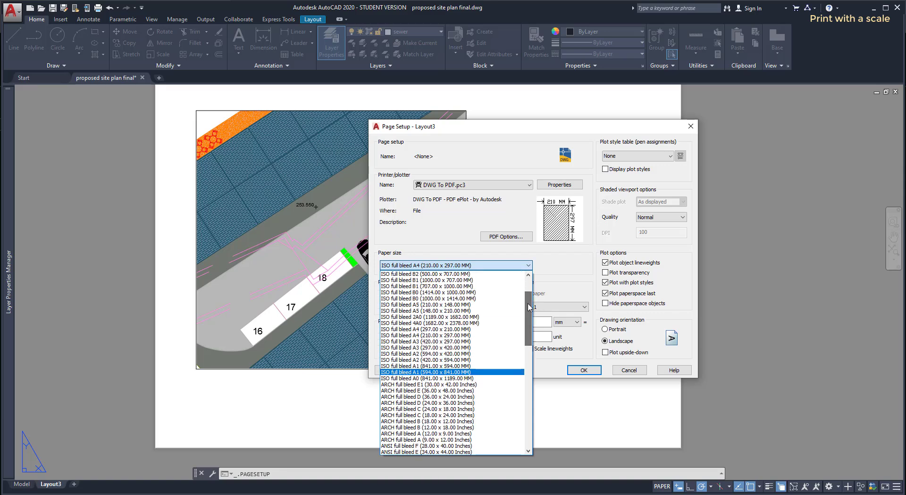
click(449, 360)
click(570, 371)
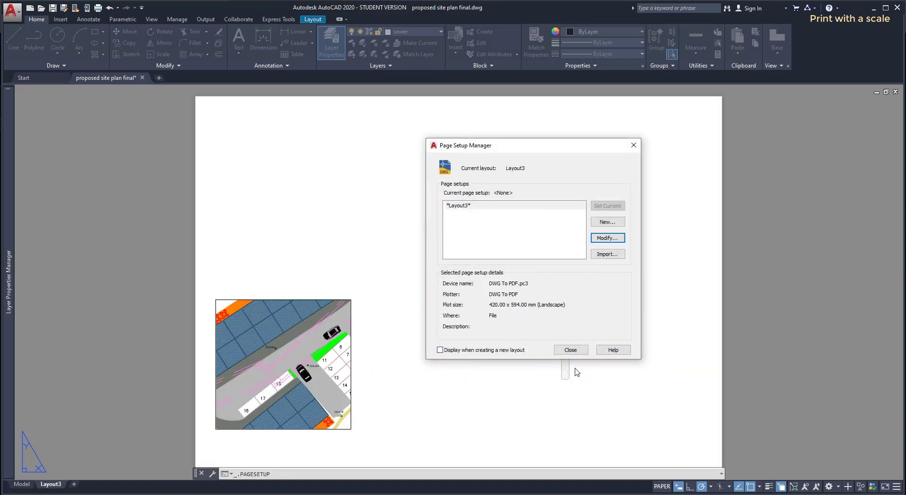
Step: Enlarge the viewport by stretching its top-right corner up and right on the A2 sheet
click(578, 352)
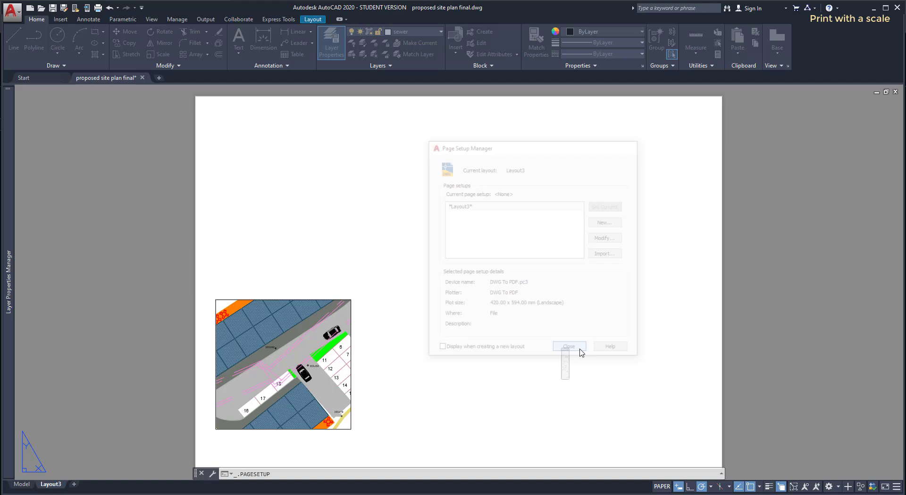
click(351, 368)
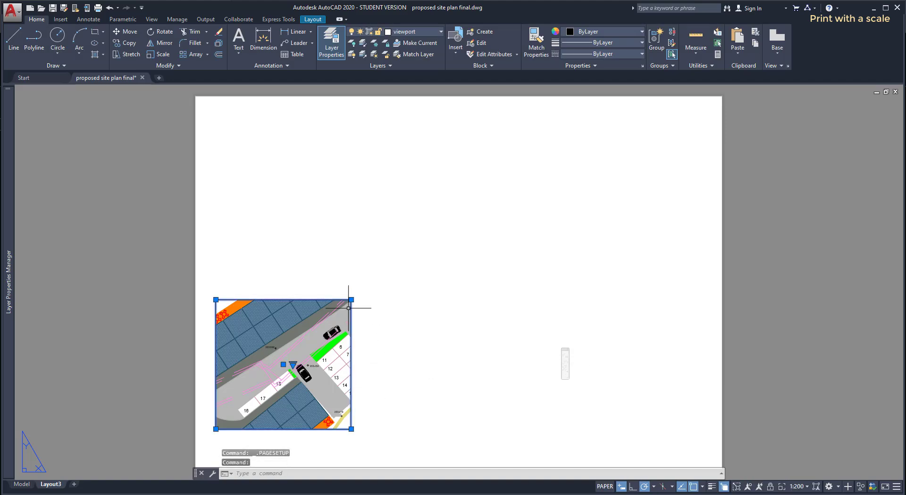
click(351, 299)
click(515, 172)
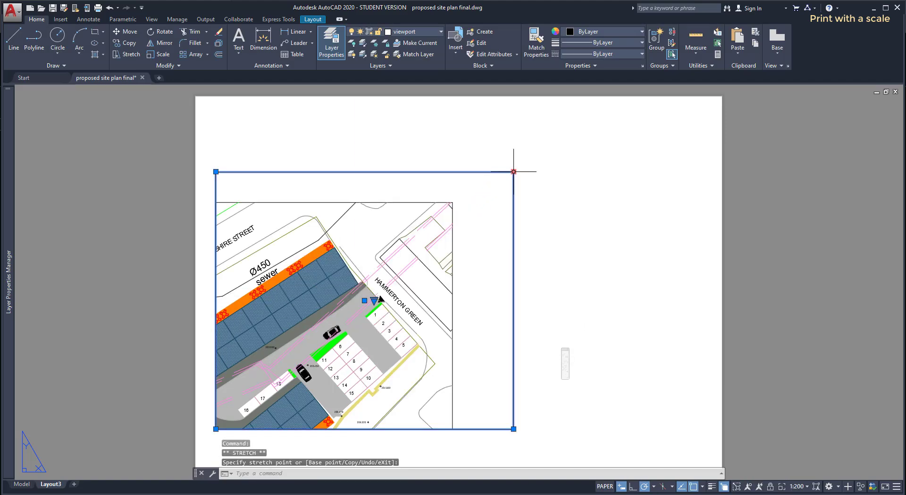
Step: Pan and zoom inside the viewport to fit the whole site plan, at scale 0.004990
double_click(488, 351)
mouse_move(423, 347)
middle_down()
mouse_move(484, 300)
mouse_move(485, 290)
middle_up()
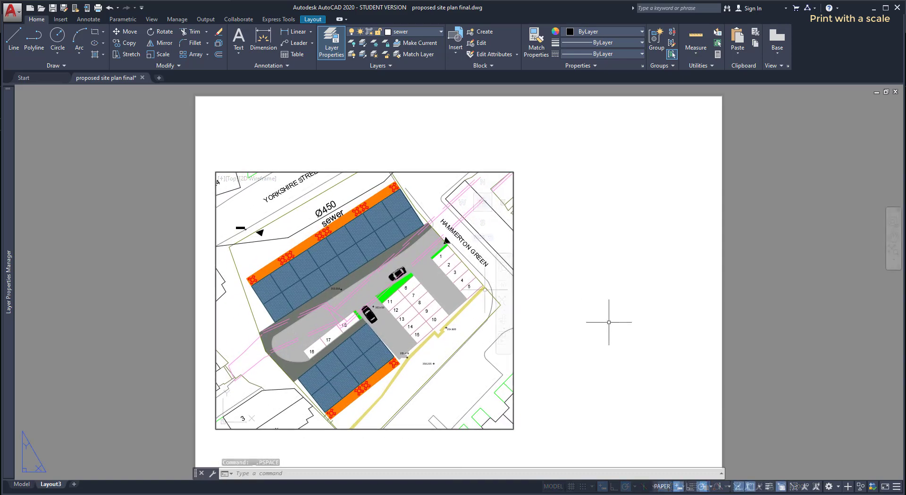
double_click(610, 320)
text(M)
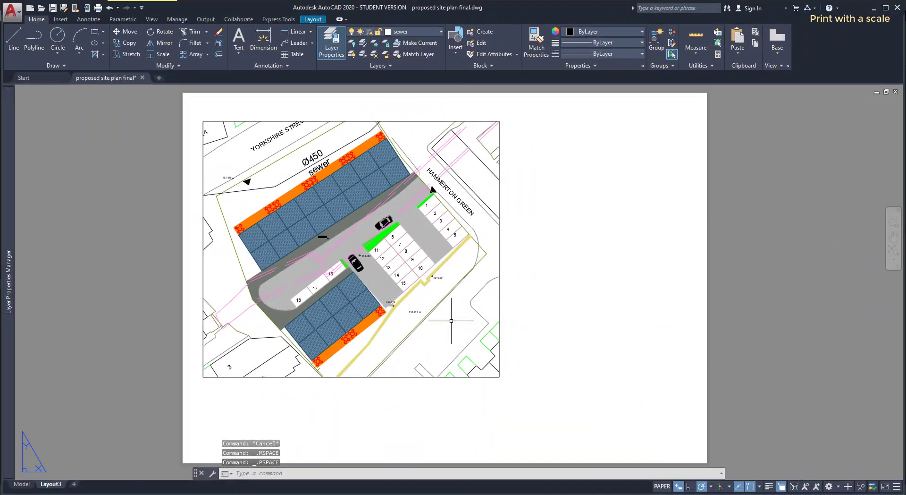
double_click(451, 321)
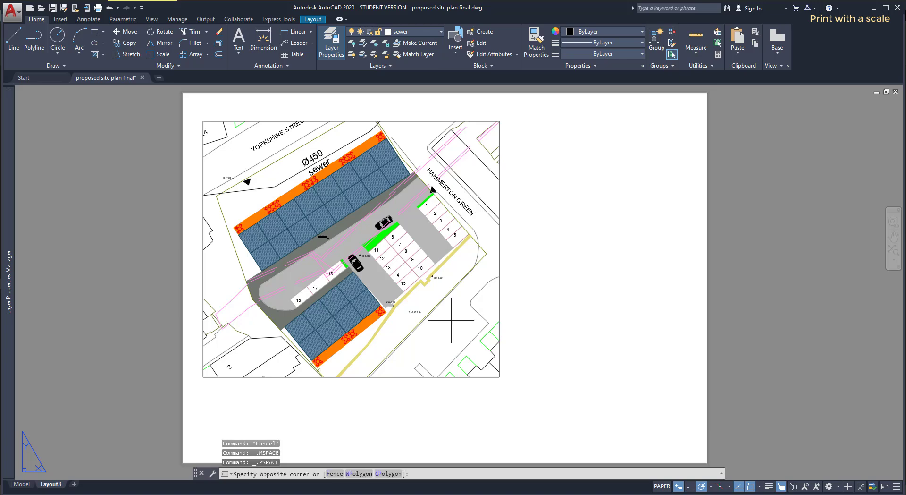
scroll(451, 321, up, 2)
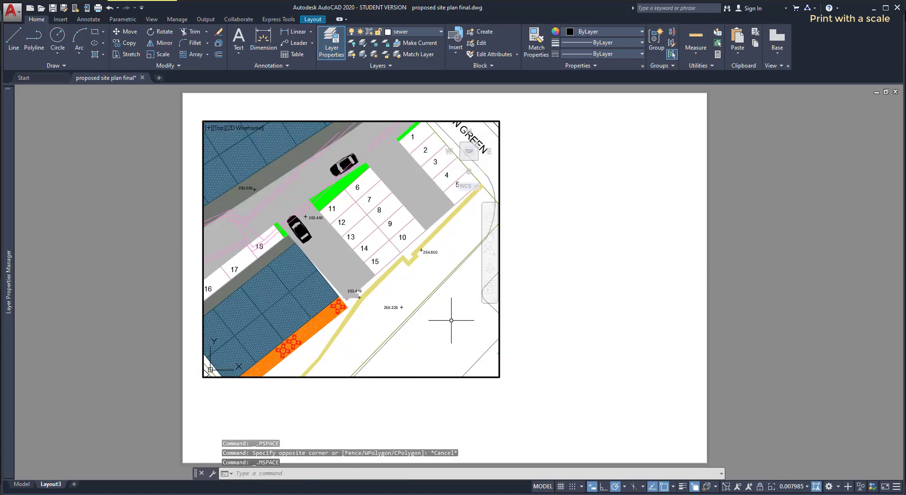
scroll(451, 320, down, 2)
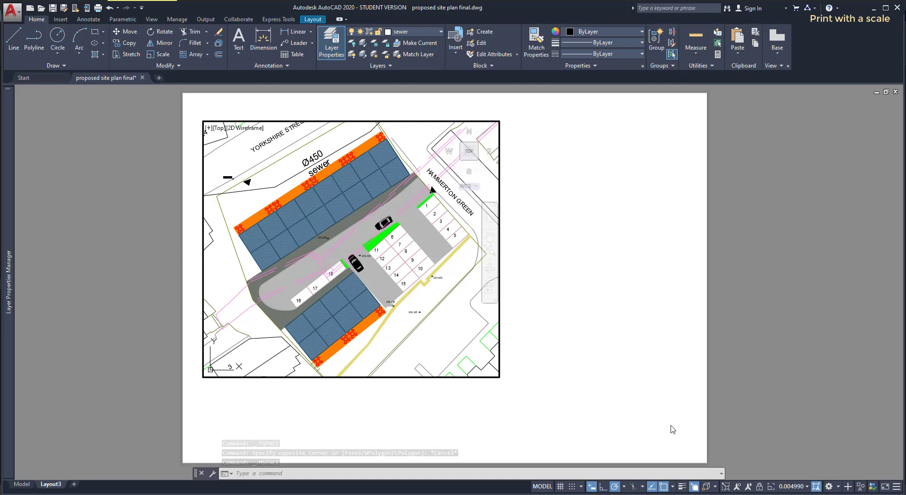
click(789, 486)
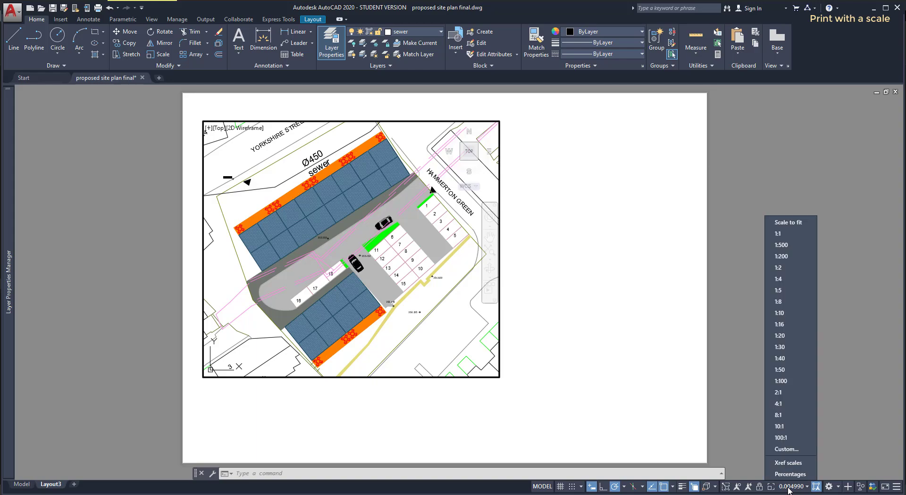
click(784, 257)
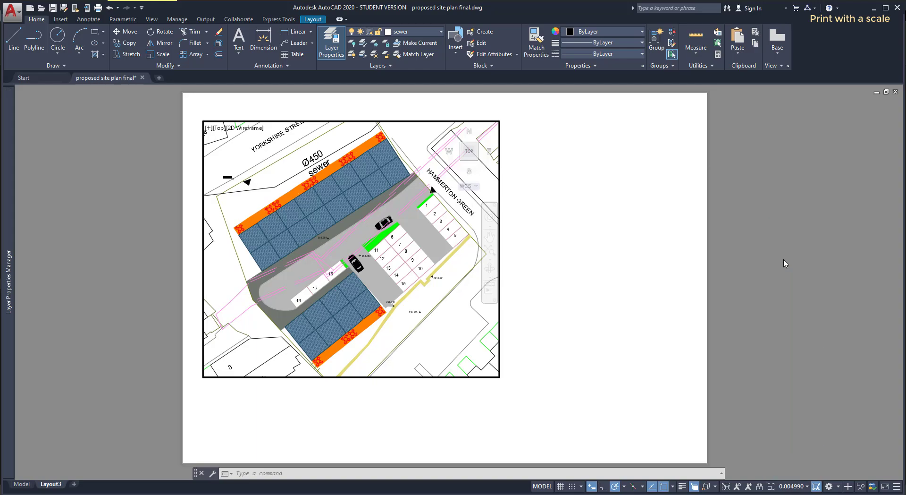